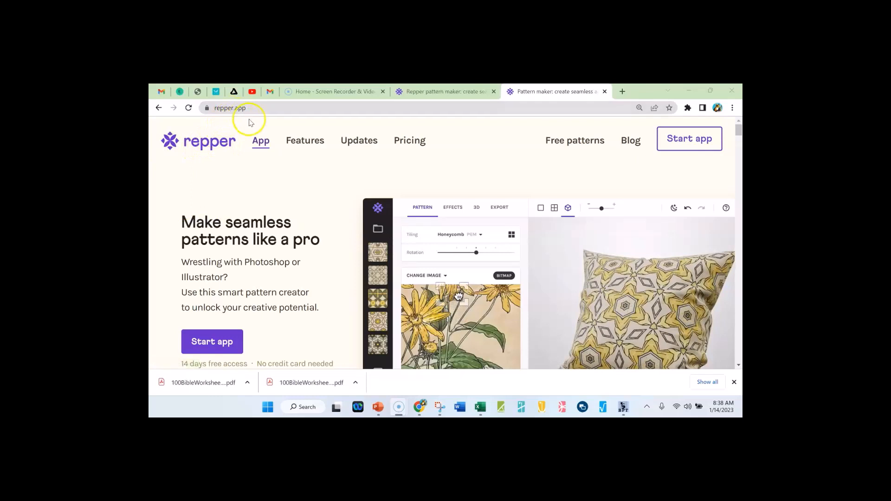
# Step: Start the pattern design app and look through all saved collections down to February 2022
pyautogui.click(688, 140)
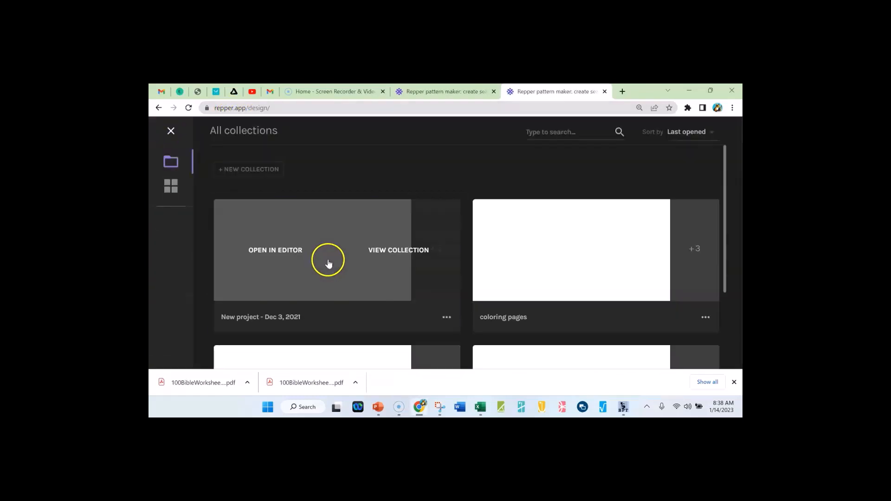
pyautogui.scroll(-2, 469, 298)
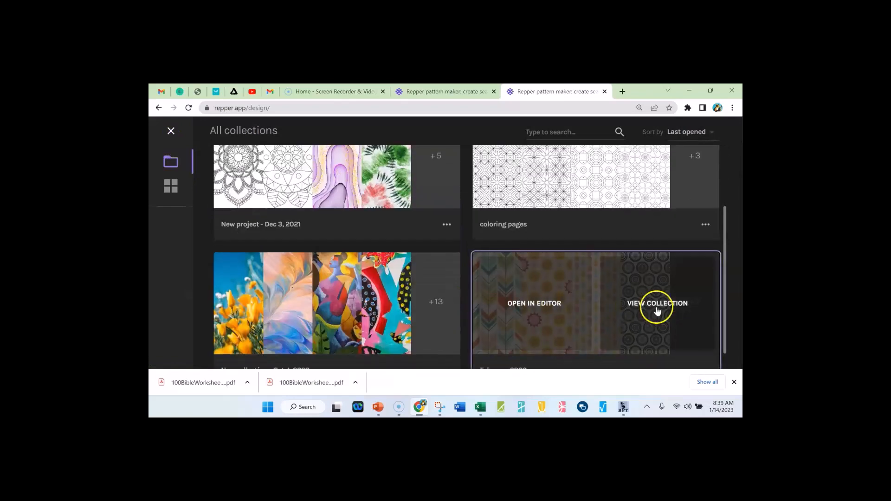
pyautogui.scroll(-1, 657, 311)
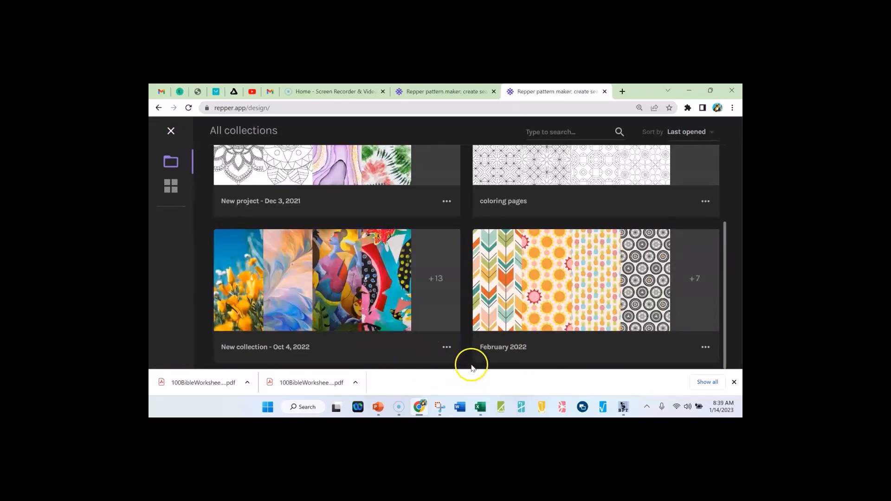
pyautogui.scroll(2, 469, 353)
pyautogui.scroll(-2, 466, 342)
pyautogui.moveTo(561, 308)
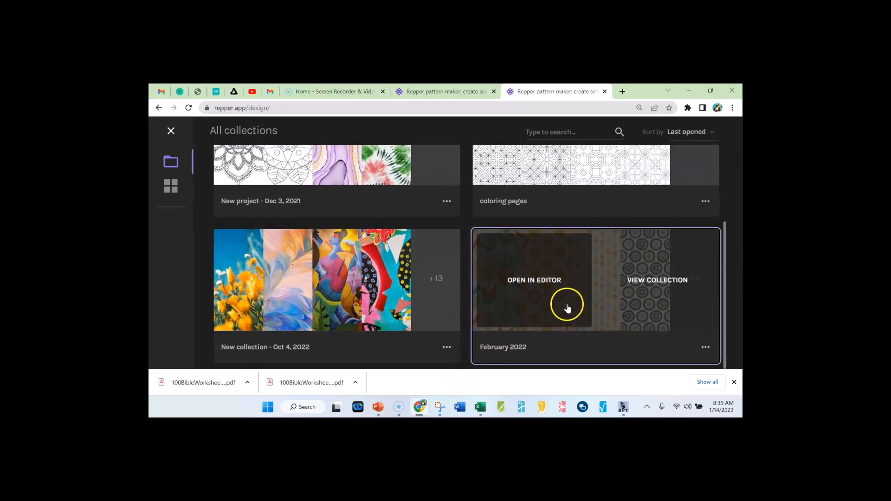
# Step: View the February 2022 collection and look over the Christmas tree pattern's settings in the editor
pyautogui.click(644, 289)
pyautogui.click(169, 187)
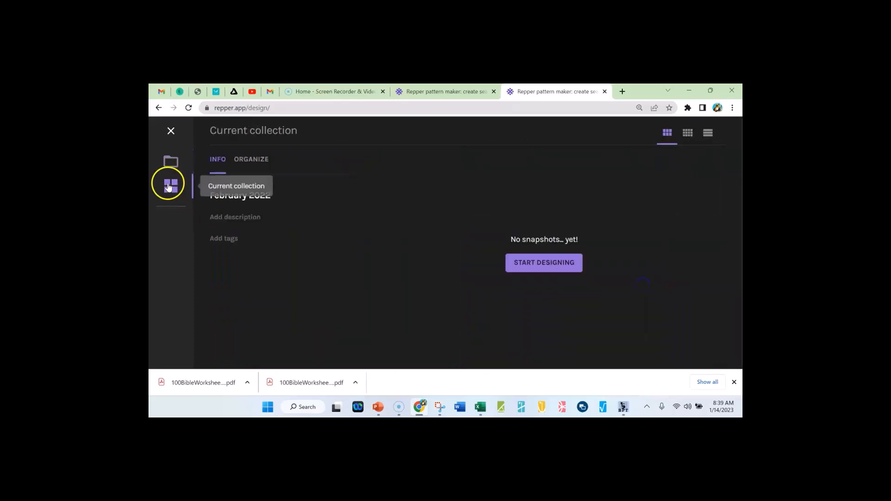
pyautogui.scroll(-2, 284, 241)
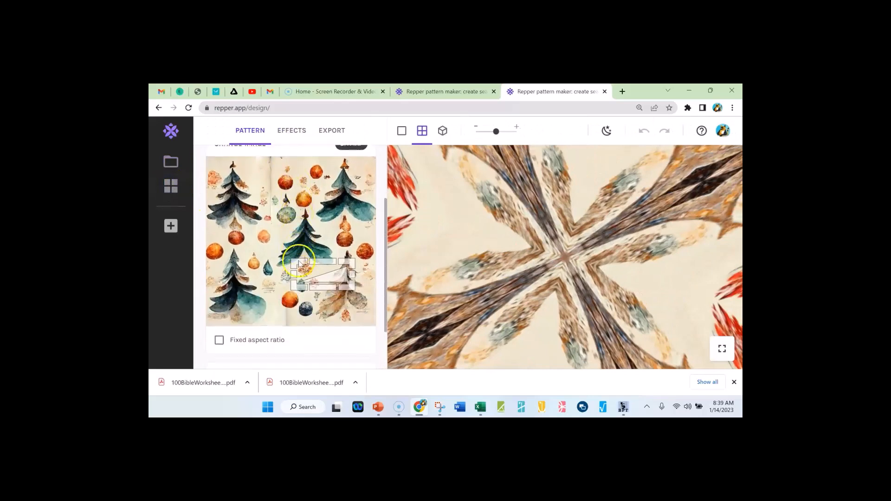
pyautogui.scroll(3, 382, 300)
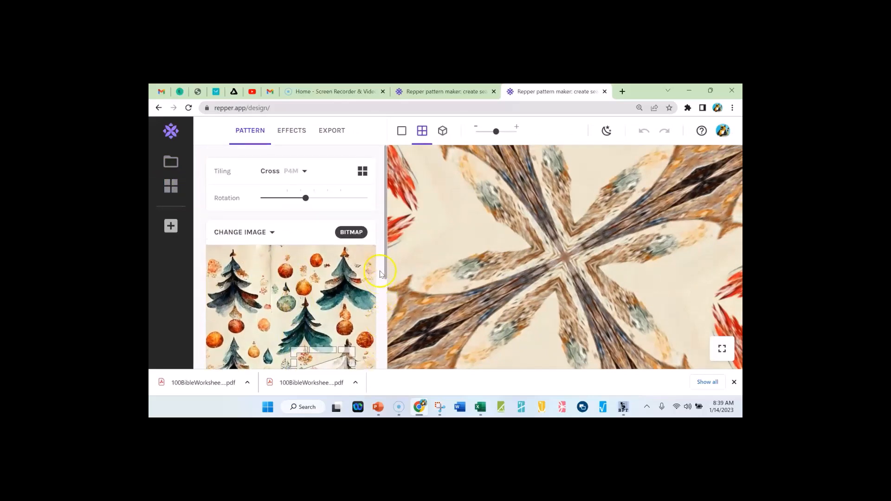
# Step: In the design already open in the other browser tab, replace the source image with the red and pink circles image from My Library
pyautogui.click(450, 90)
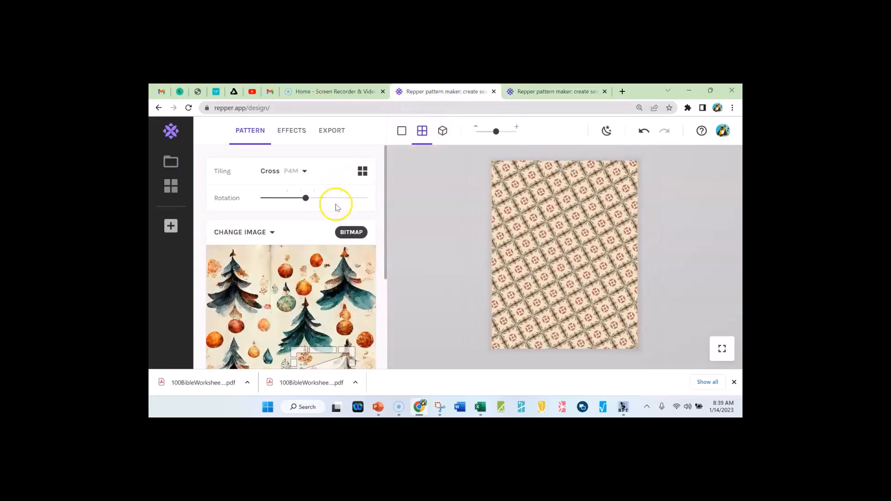
pyautogui.click(246, 232)
pyautogui.scroll(-7, 318, 295)
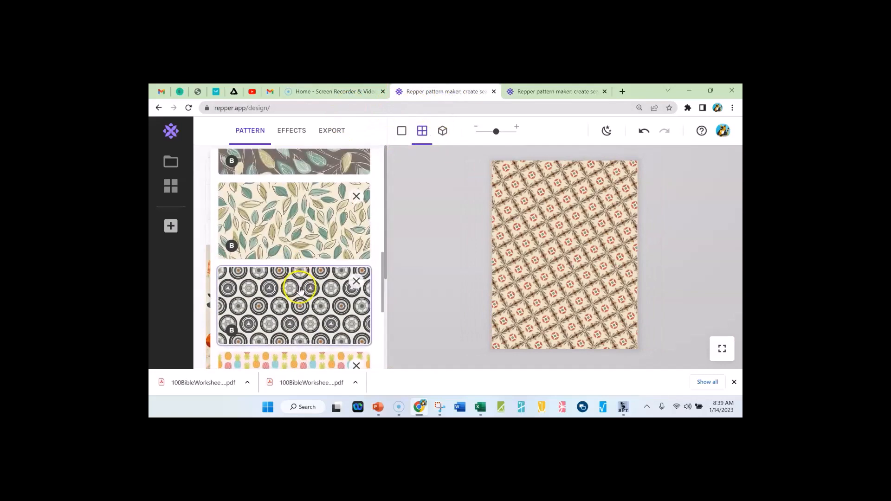
pyautogui.scroll(8, 318, 295)
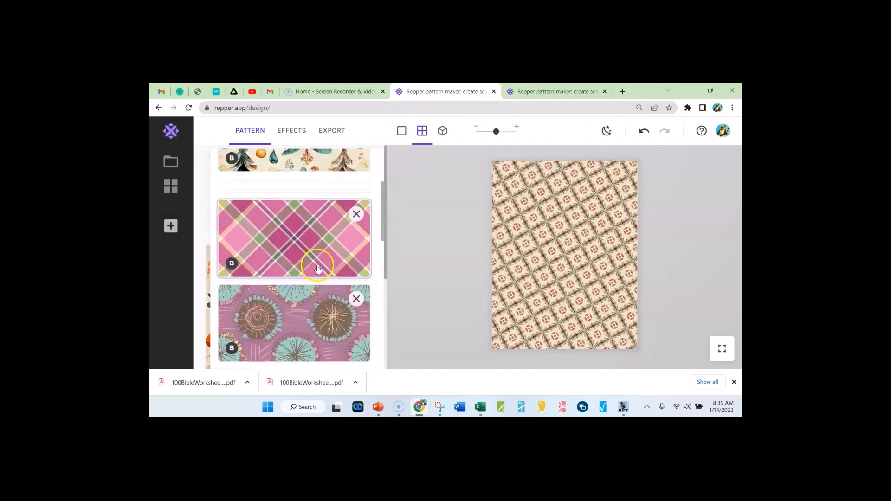
pyautogui.scroll(-1, 317, 274)
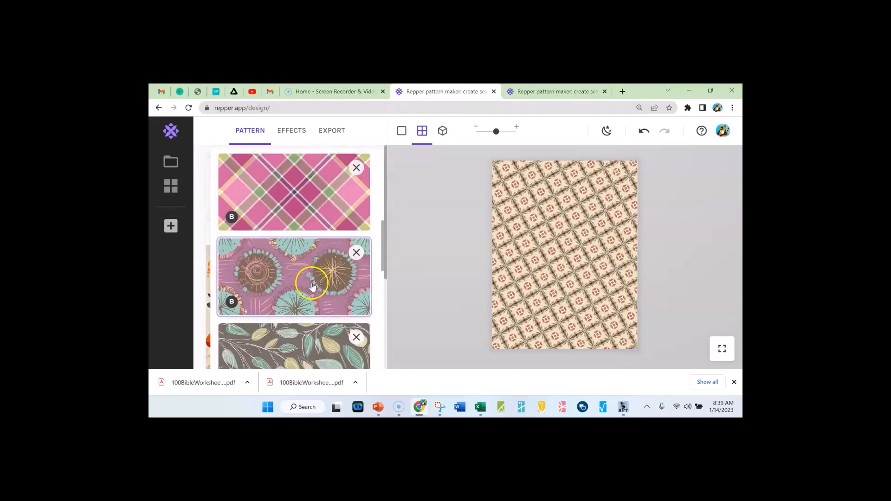
pyautogui.scroll(-5, 313, 286)
pyautogui.scroll(3, 315, 277)
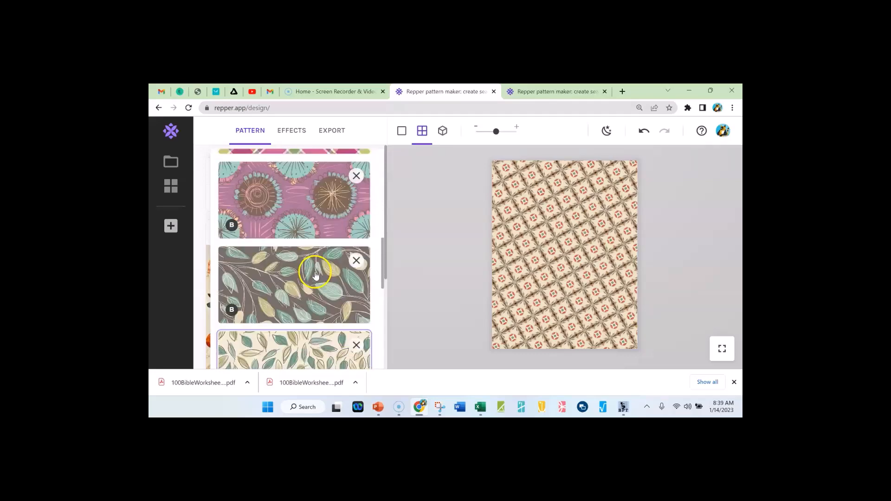
pyautogui.scroll(10, 315, 275)
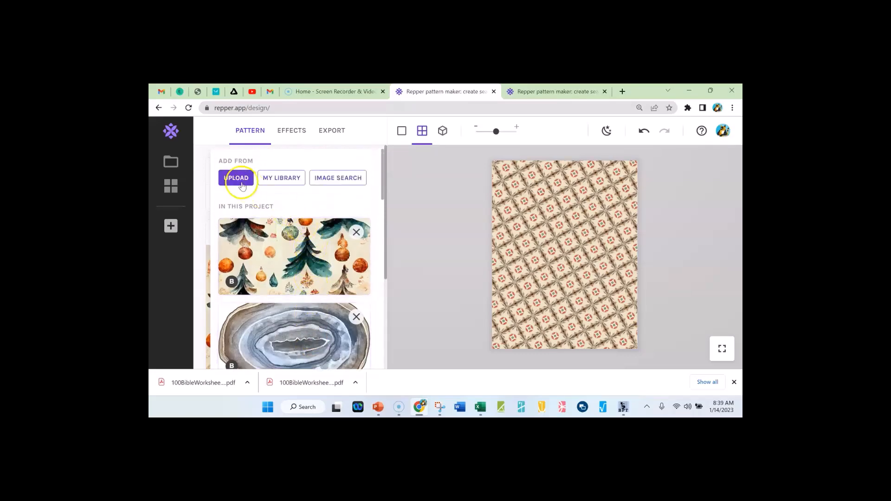
pyautogui.click(282, 180)
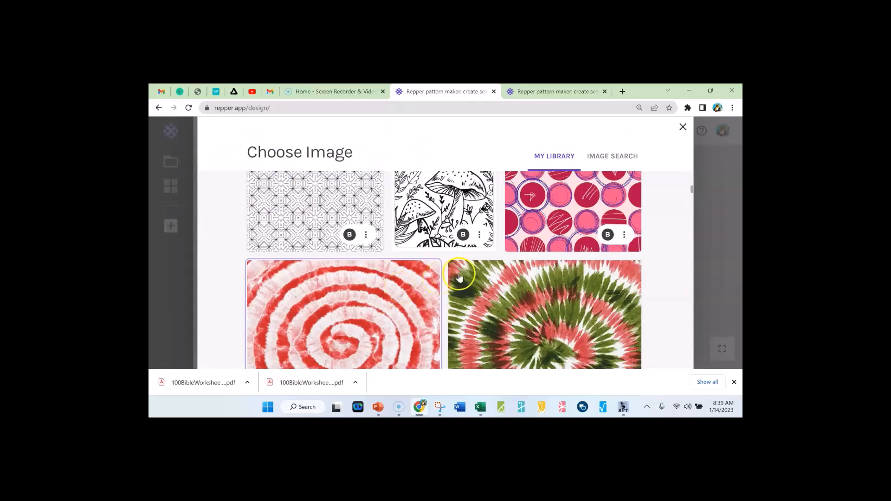
pyautogui.scroll(2, 557, 260)
pyautogui.click(563, 253)
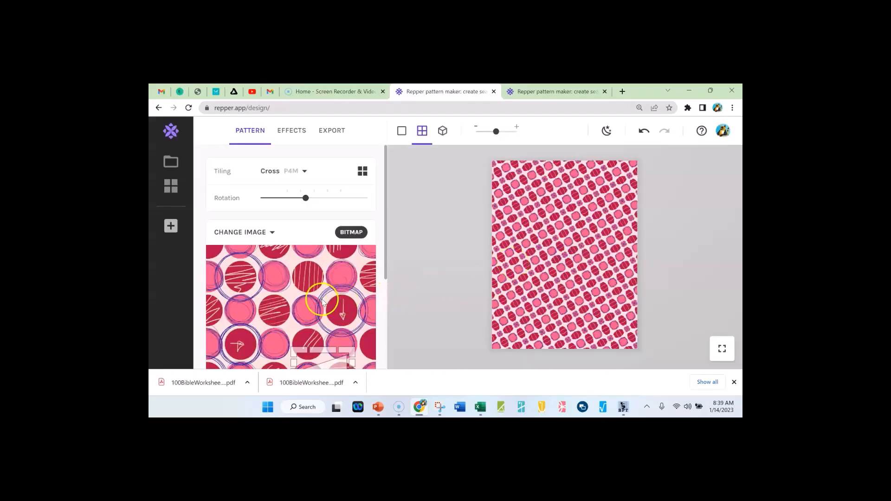
# Step: Change the pattern's tiling to the advanced seamless Octagon type
pyautogui.scroll(-2, 302, 313)
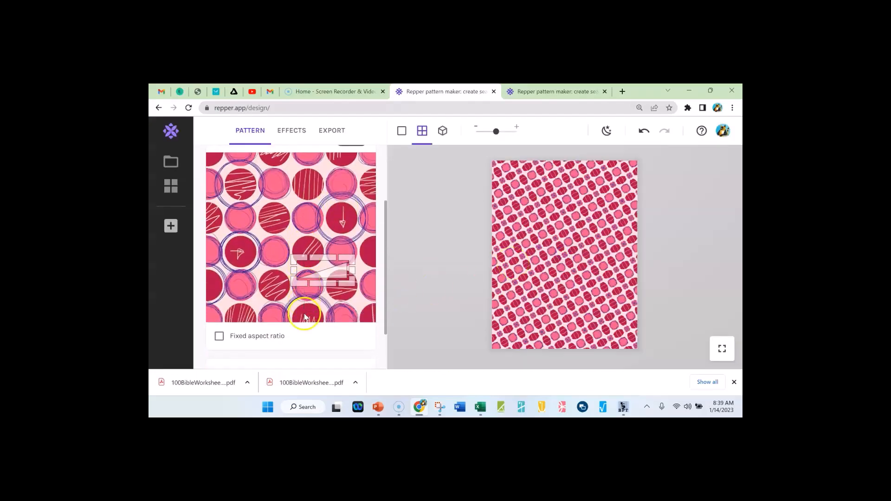
pyautogui.scroll(2, 301, 231)
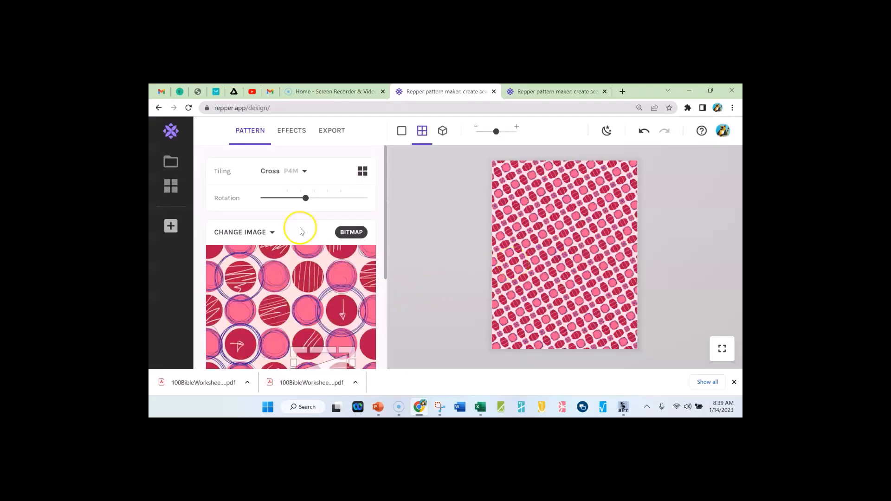
pyautogui.click(307, 170)
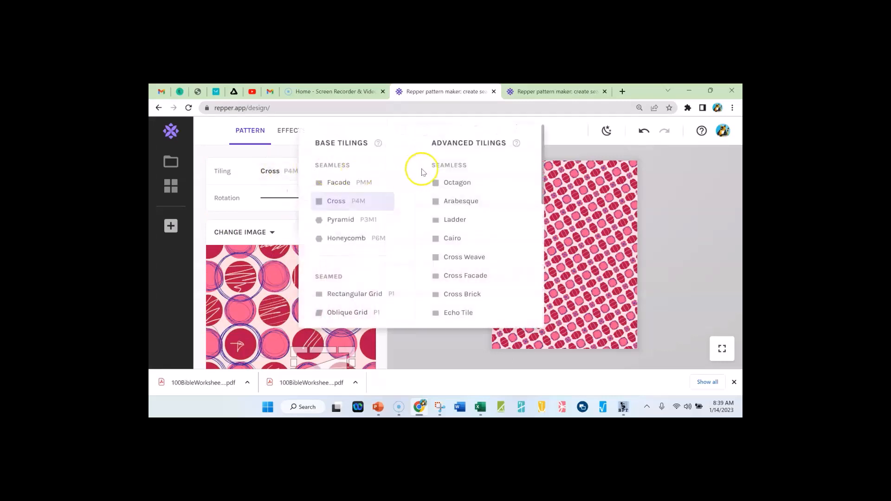
pyautogui.click(454, 184)
pyautogui.click(293, 172)
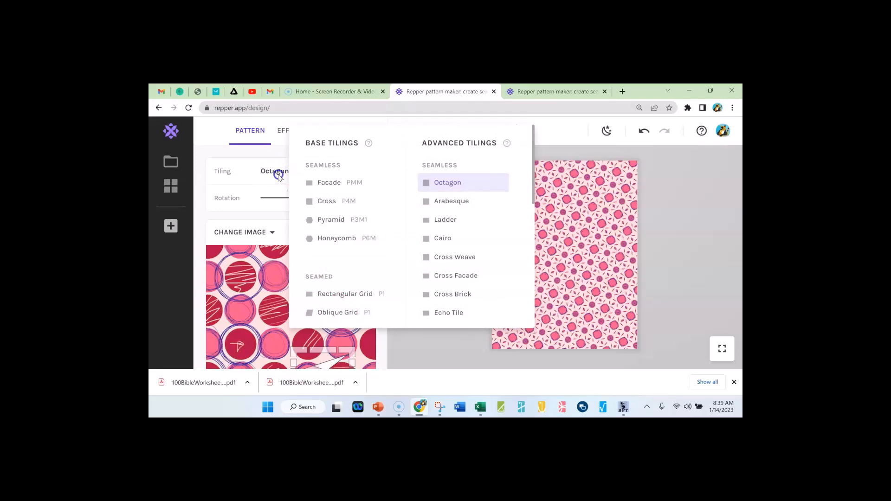
pyautogui.click(279, 175)
# Step: Reshape the sampling selection, turn on its fixed aspect ratio and place it over the pink circle near the image's lower-right part
pyautogui.scroll(-3, 316, 260)
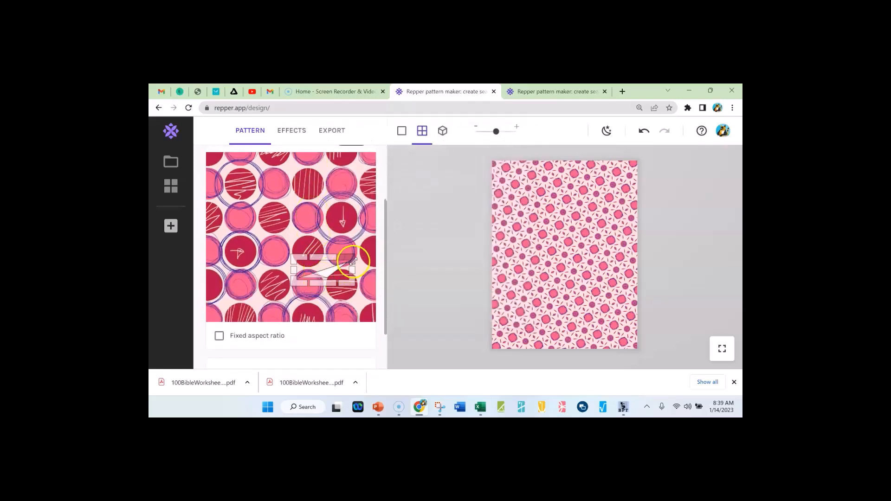
pyautogui.moveTo(351, 259); pyautogui.dragTo(336, 252)
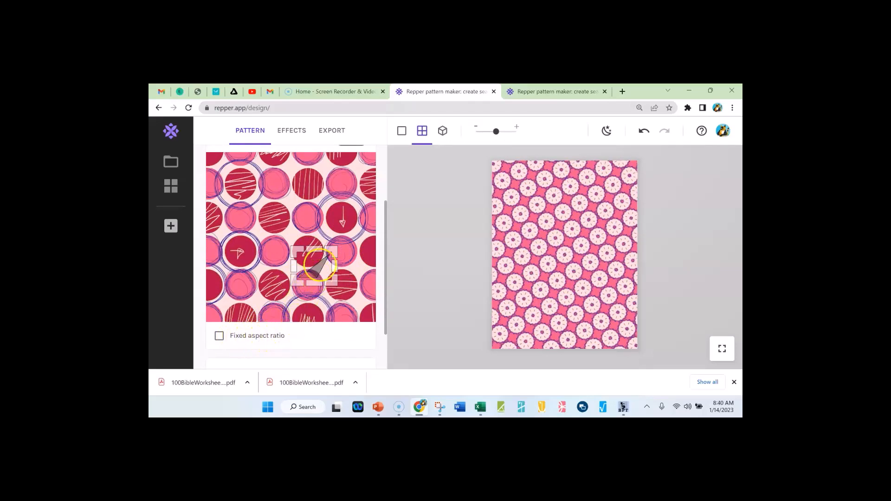
pyautogui.click(220, 336)
pyautogui.moveTo(306, 281); pyautogui.dragTo(344, 268)
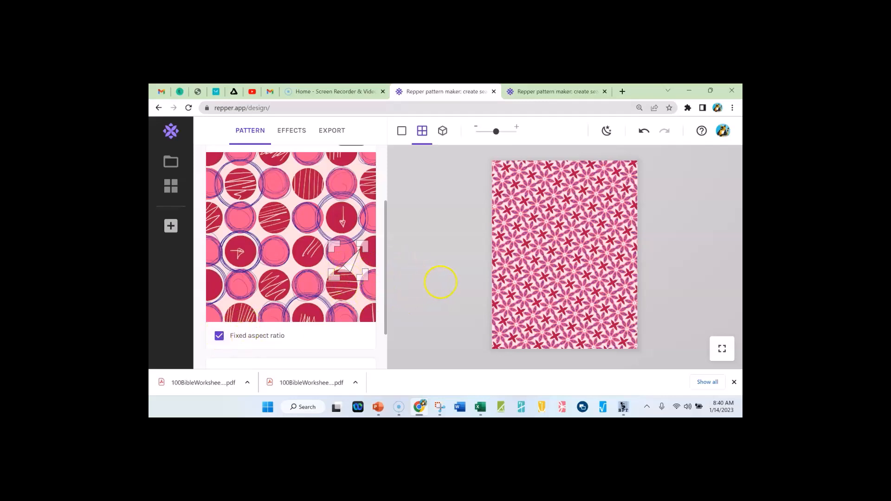
# Step: Set the custom export size of the pattern surface to 12 × 12 inches
pyautogui.scroll(1, 353, 153)
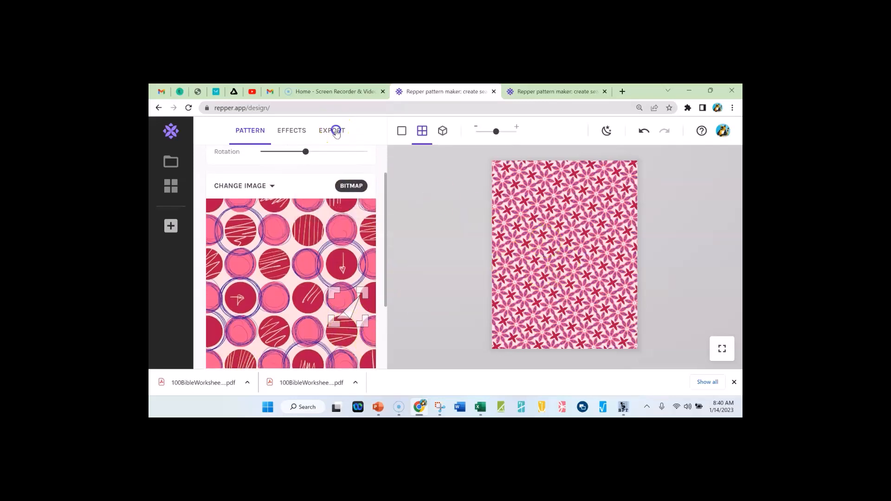
pyautogui.click(337, 133)
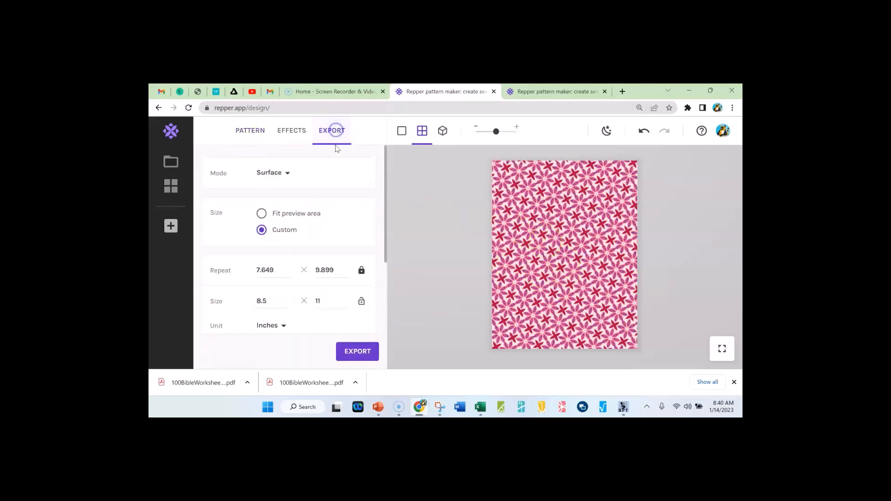
pyautogui.click(289, 298)
pyautogui.click(289, 298)
pyautogui.write('12')
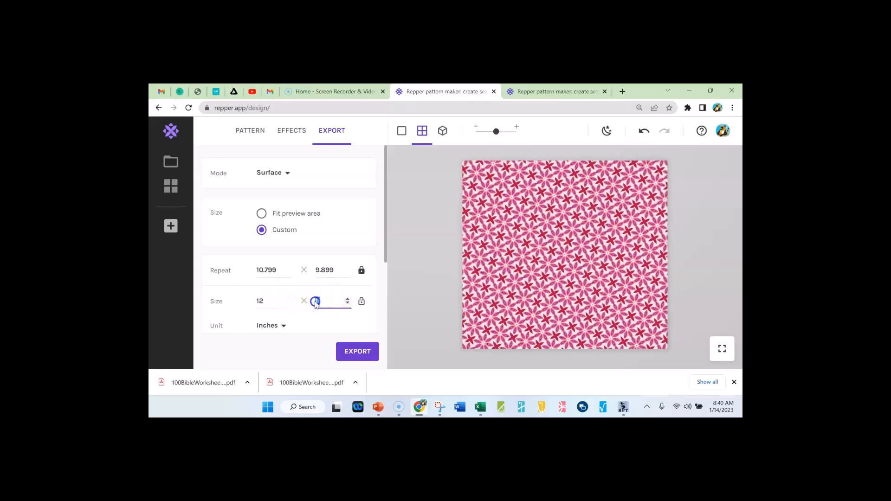
pyautogui.write('12')
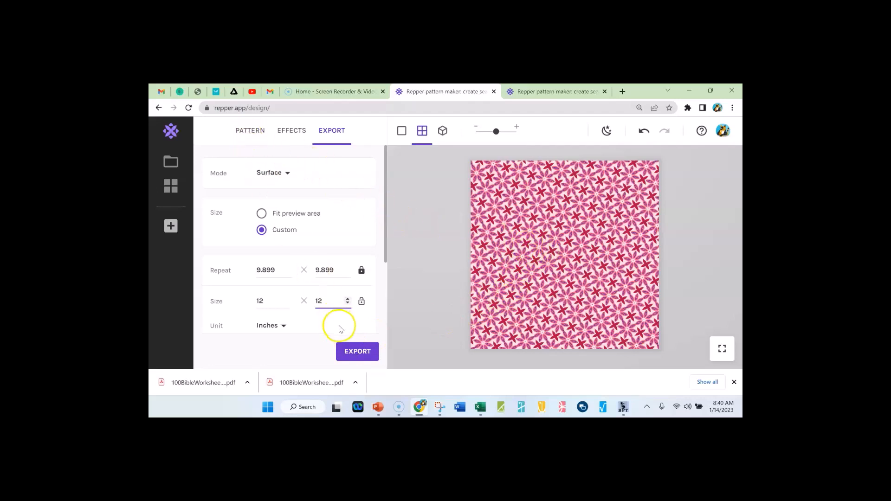
# Step: Set the export resolution to 310 DPI
pyautogui.scroll(-3, 306, 330)
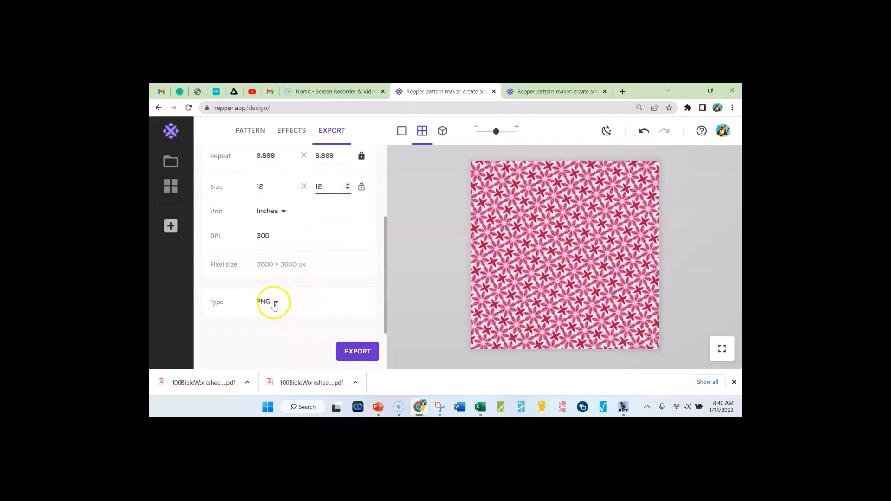
pyautogui.scroll(1, 279, 251)
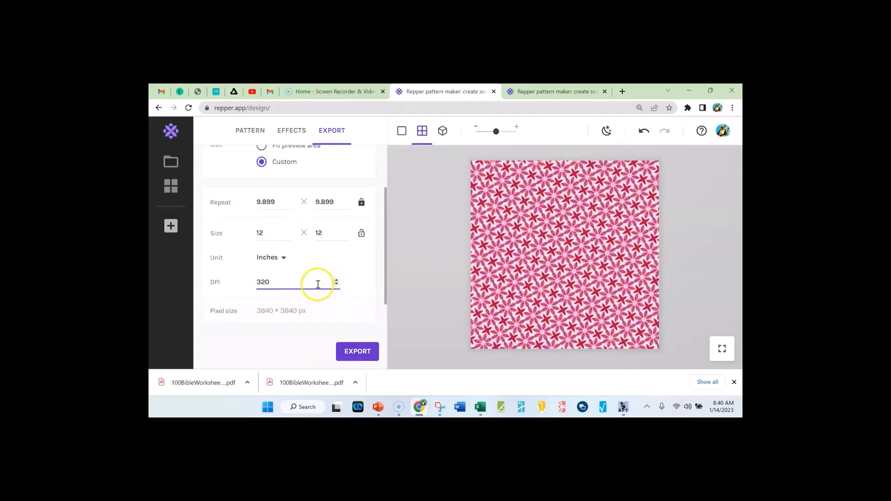
pyautogui.press('BackSpace')
pyautogui.press('BackSpace')
pyautogui.write('10')
# Step: Export the pattern as a PNG file named 1 on the Desktop
pyautogui.scroll(-1, 316, 306)
pyautogui.click(344, 357)
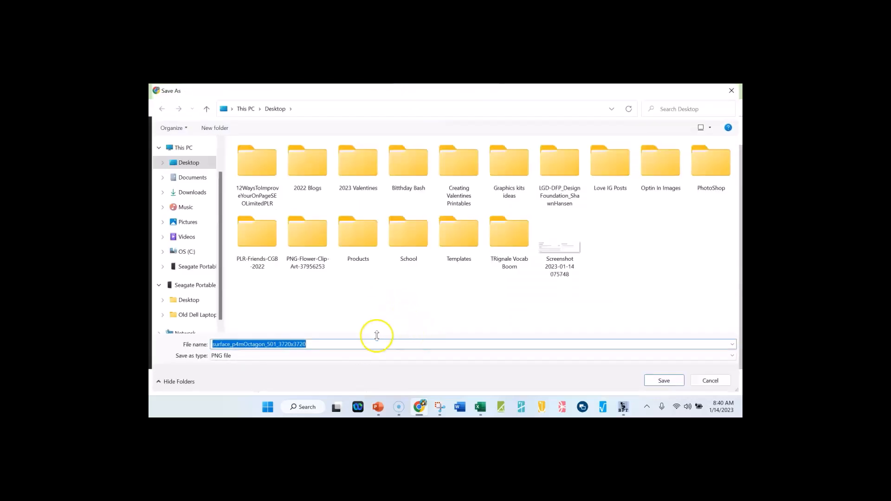
pyautogui.write('1')
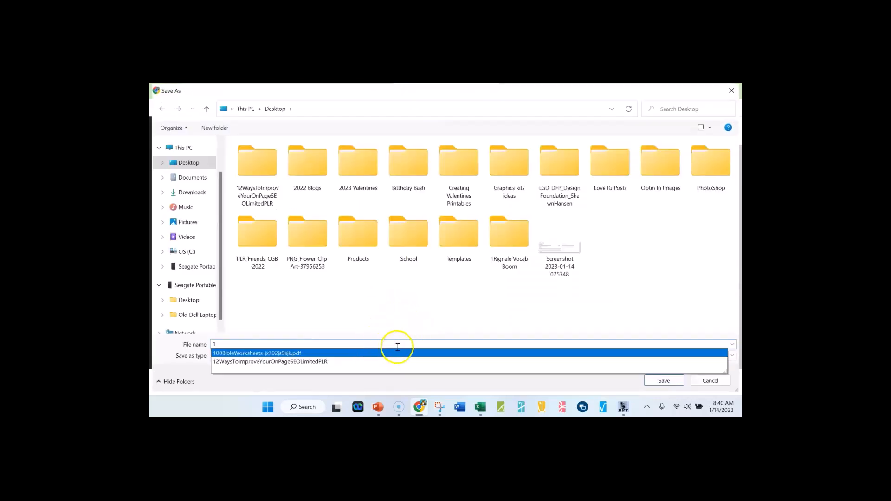
pyautogui.click(652, 382)
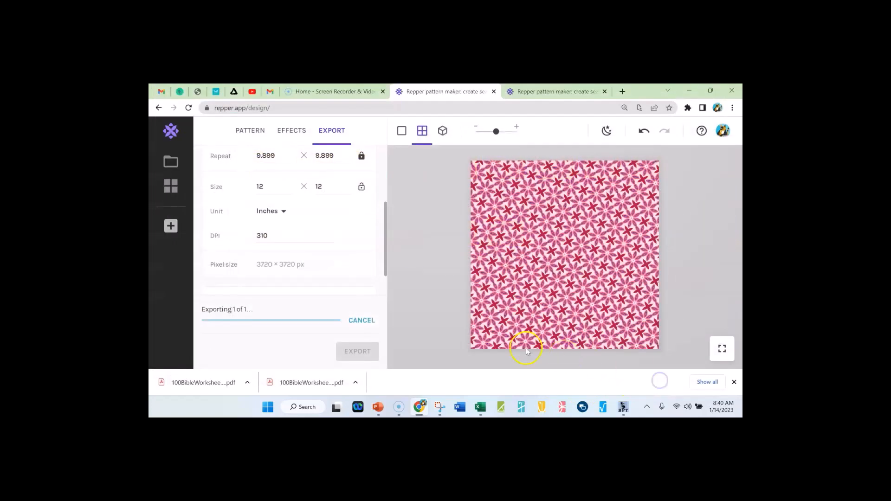
# Step: Move the sampling selection up and left between the circles, and start Dream to generate pattern variations
pyautogui.scroll(3, 382, 252)
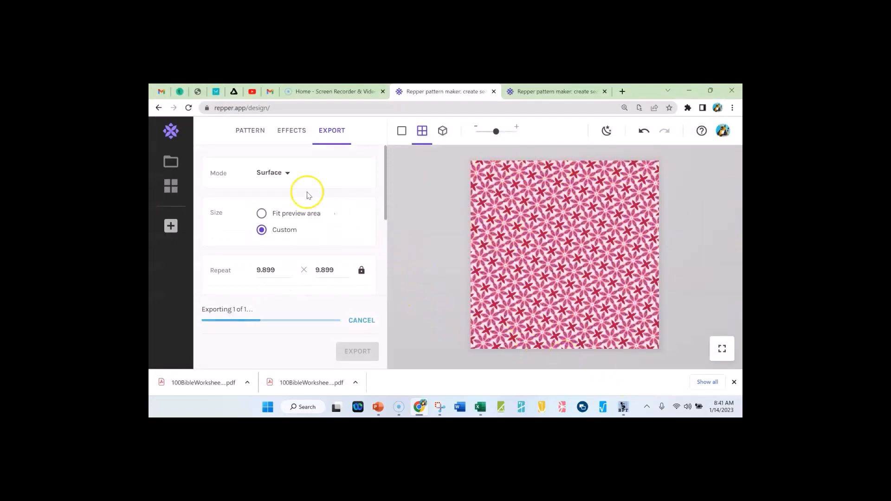
pyautogui.click(250, 130)
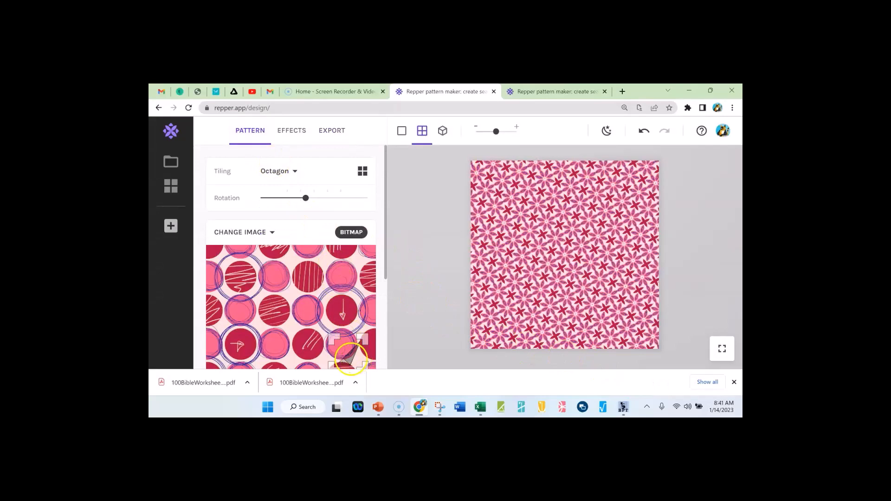
pyautogui.moveTo(352, 362); pyautogui.dragTo(333, 341)
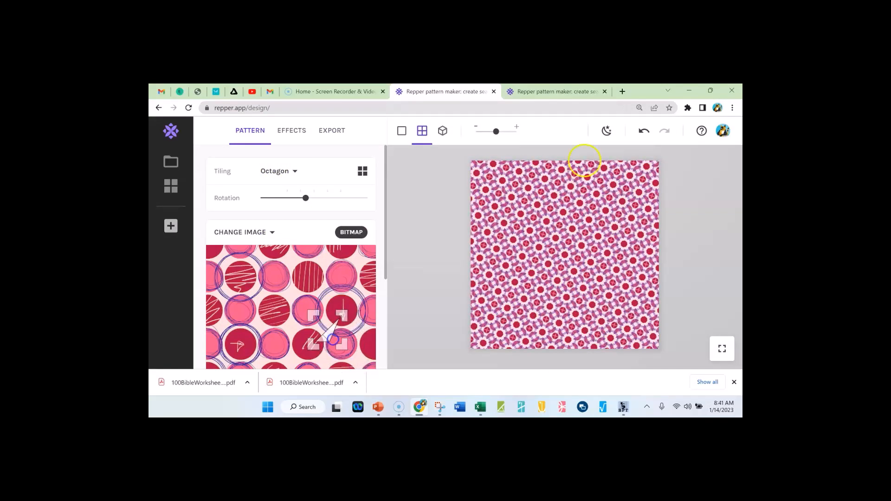
pyautogui.click(607, 130)
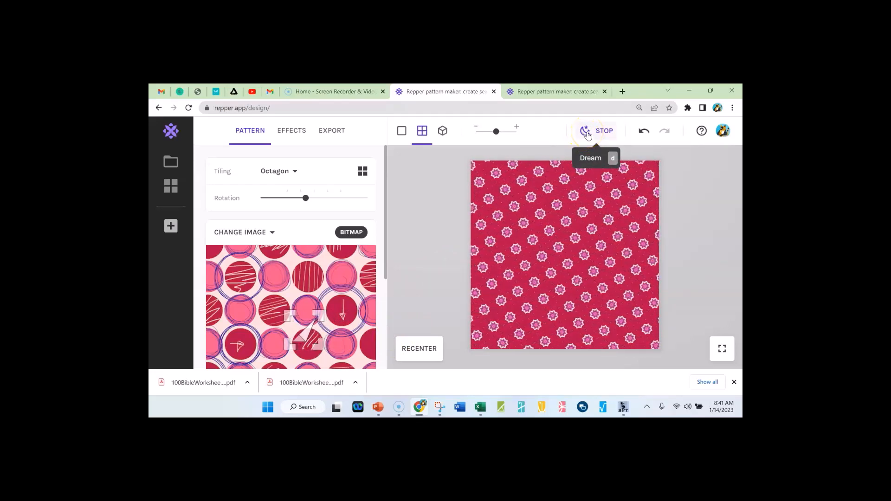
# Step: Stop Dream on the red-and-pink star variation and export it as a PNG file named 2 on the Desktop
pyautogui.click(587, 132)
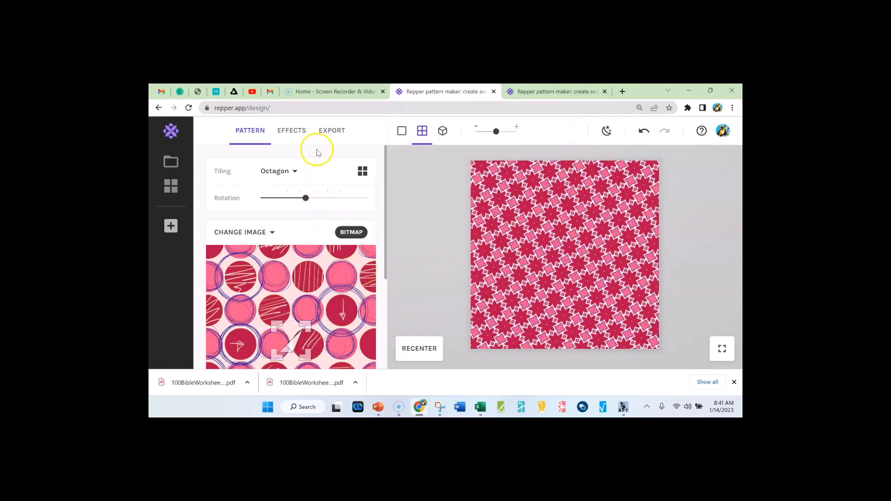
pyautogui.click(324, 135)
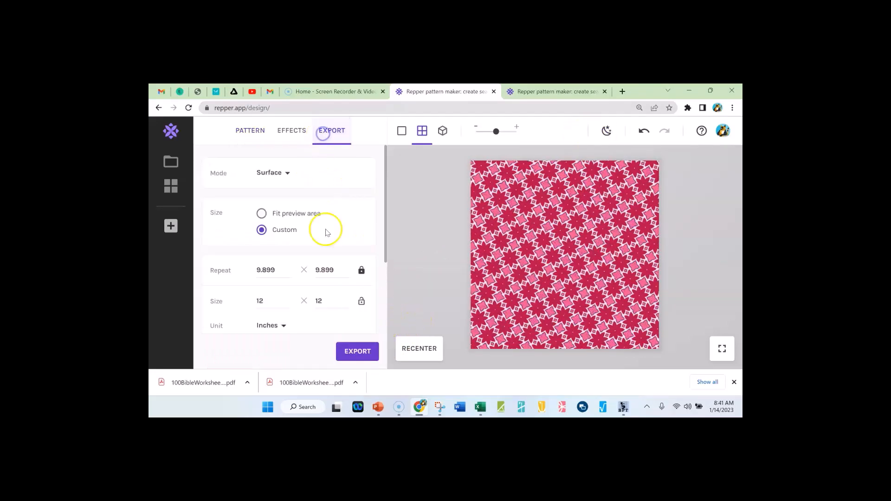
pyautogui.click(351, 352)
pyautogui.write('2')
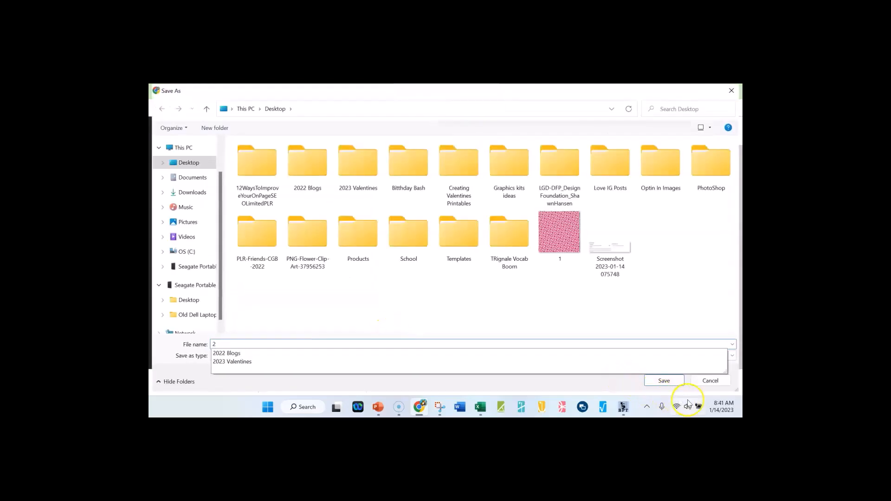
pyautogui.click(664, 381)
# Step: Run Dream again and stop it on a pink floral variation with red four-pointed stars
pyautogui.click(607, 130)
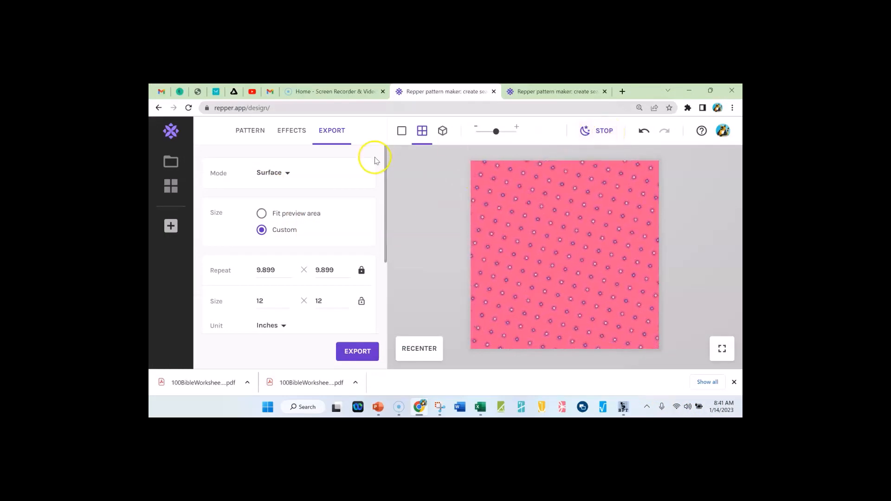
pyautogui.click(602, 131)
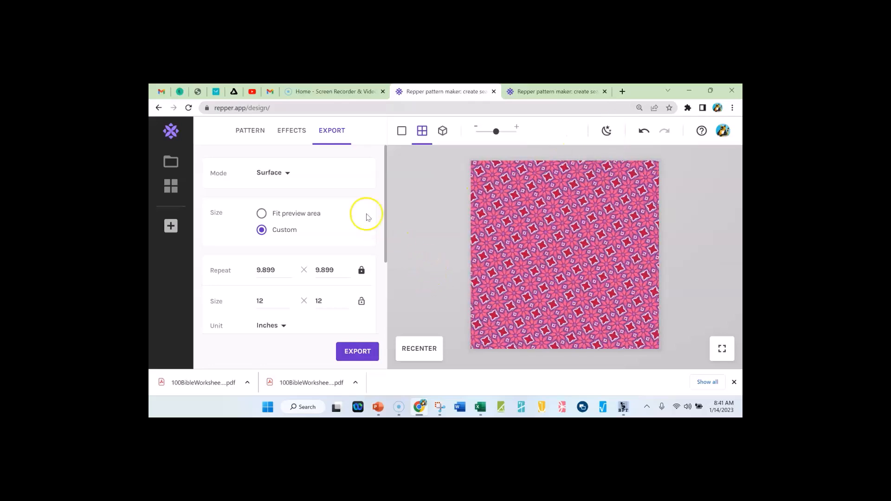
# Step: Turn off the fixed aspect ratio, then enlarge the sampling selection and move it over the circles at the image's right edge
pyautogui.click(246, 131)
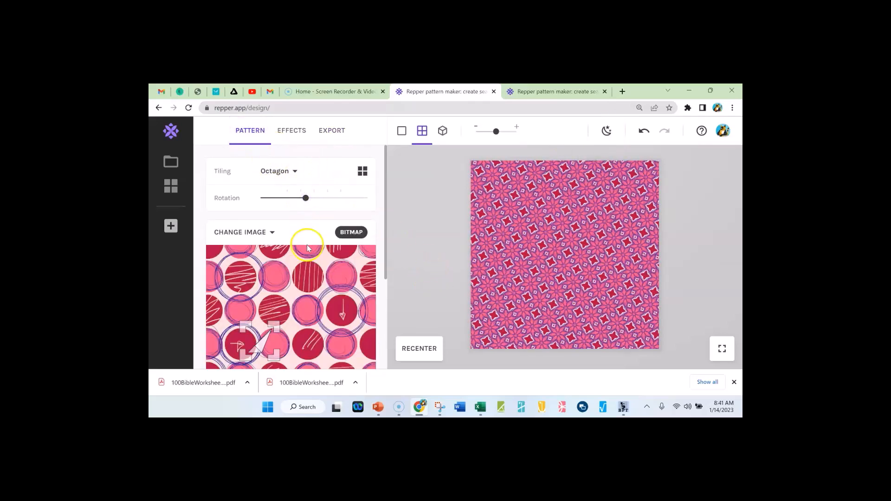
pyautogui.scroll(-2, 311, 260)
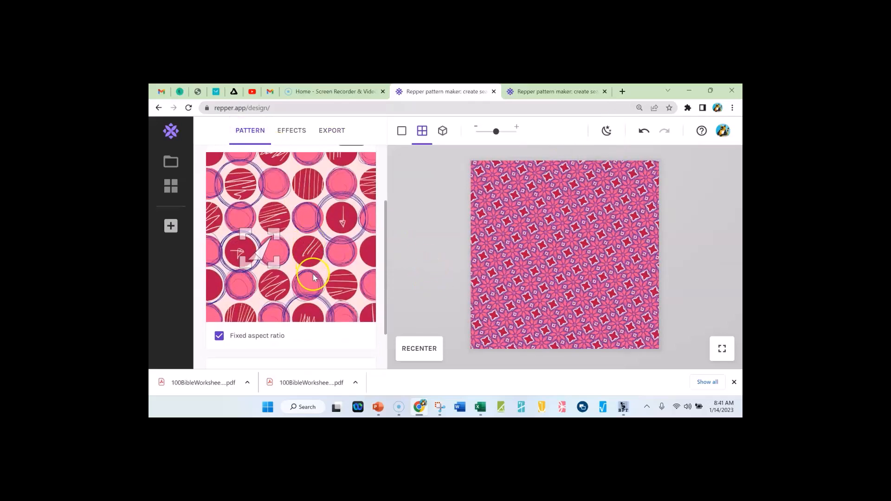
pyautogui.click(219, 337)
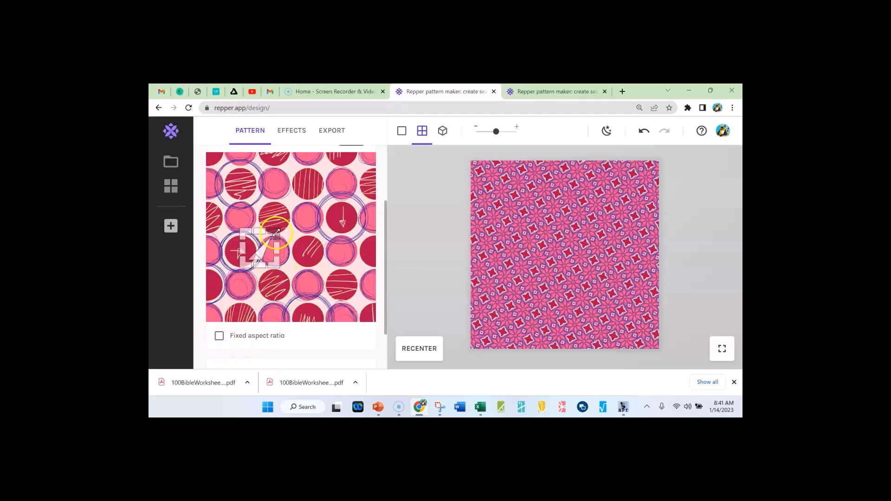
pyautogui.moveTo(278, 232); pyautogui.dragTo(342, 264)
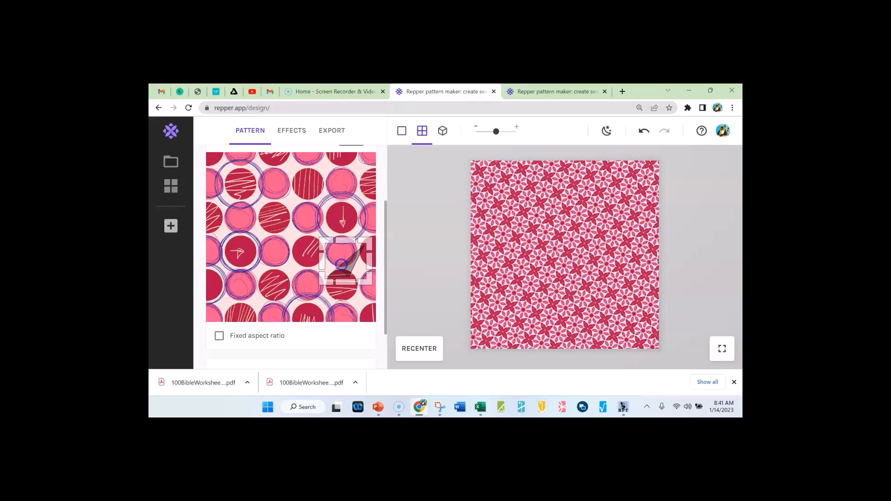
# Step: Recenter the pattern and reduce its rotation slightly so the rows run straight
pyautogui.click(416, 349)
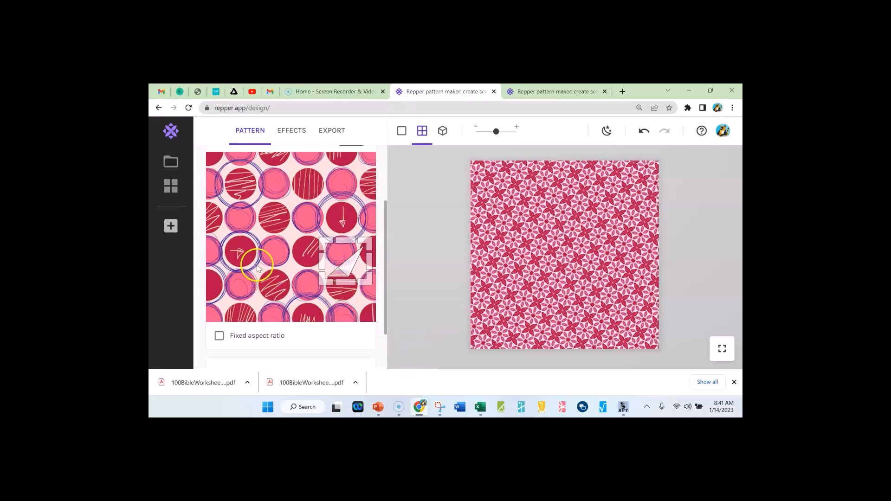
pyautogui.scroll(2, 258, 268)
pyautogui.moveTo(312, 200)
pyautogui.moveTo(310, 201); pyautogui.dragTo(303, 200)
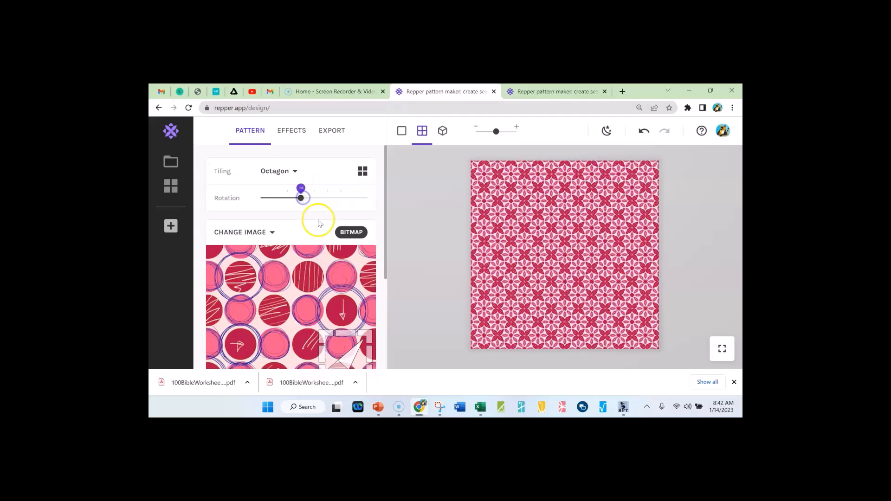
# Step: Move the sampling selection up and left over the neighbouring dark red circle with diagonal scribbles
pyautogui.scroll(-3, 339, 279)
pyautogui.moveTo(344, 244); pyautogui.dragTo(320, 221)
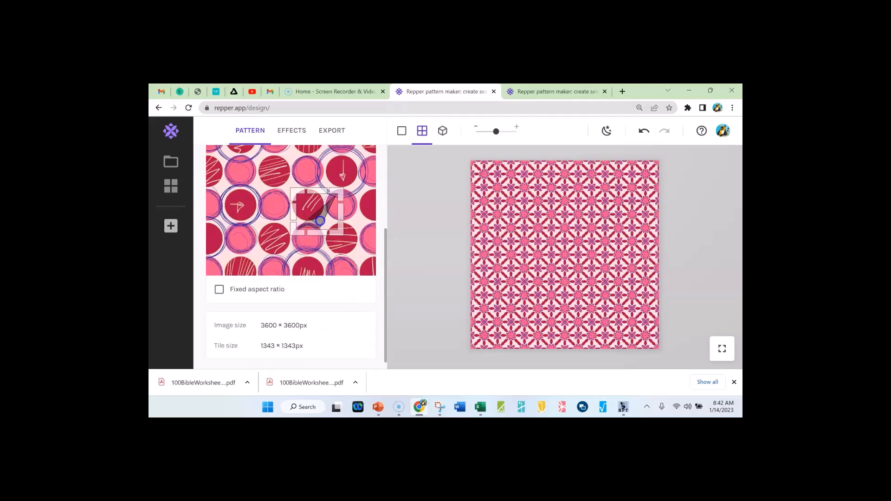
pyautogui.moveTo(385, 289); pyautogui.dragTo(386, 302)
pyautogui.scroll(5, 378, 312)
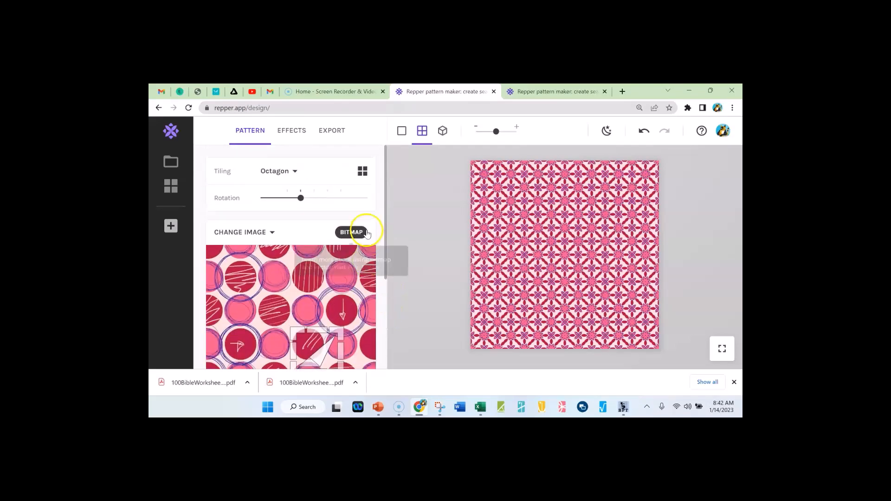
# Step: Export the straightened pattern as a PNG file on the Desktop
pyautogui.click(332, 130)
pyautogui.click(358, 353)
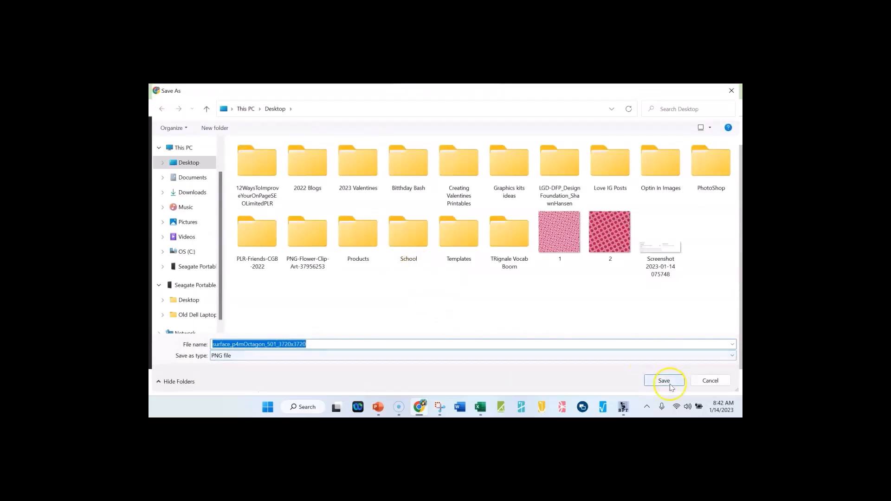
pyautogui.click(665, 381)
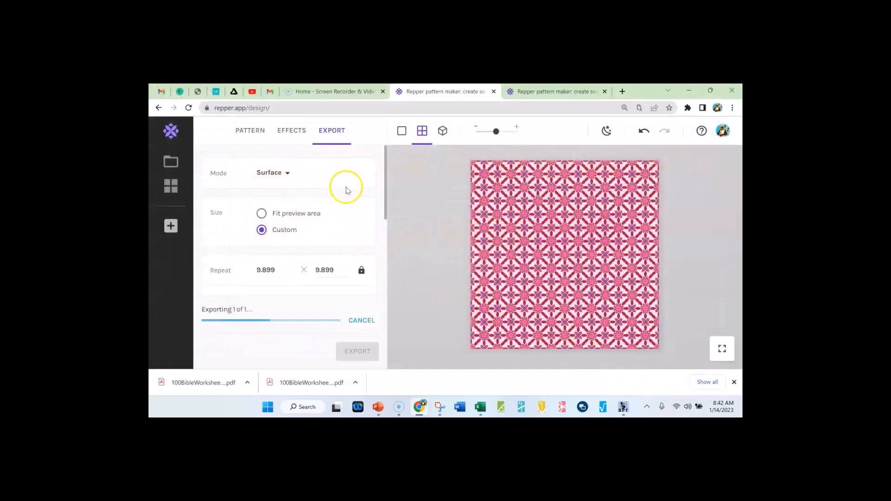
# Step: Try the Color Adjustments effect with slightly lower brightness, and switch it off again
pyautogui.click(287, 129)
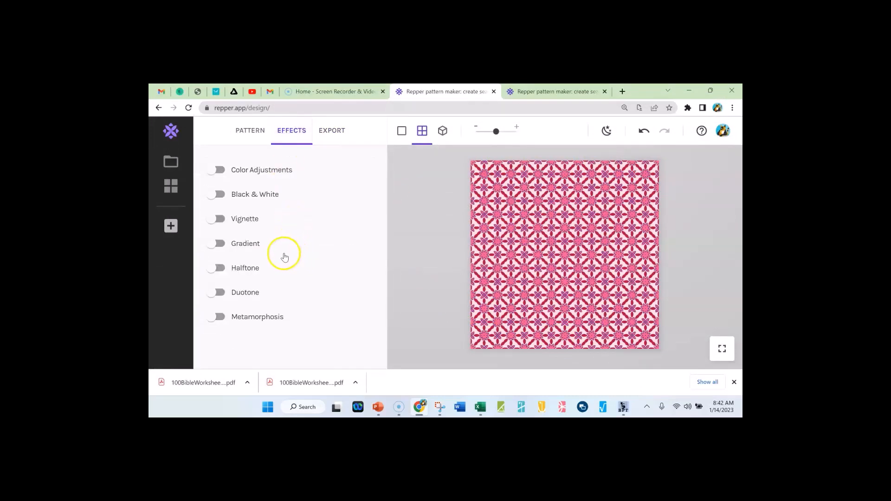
pyautogui.click(218, 194)
pyautogui.click(221, 171)
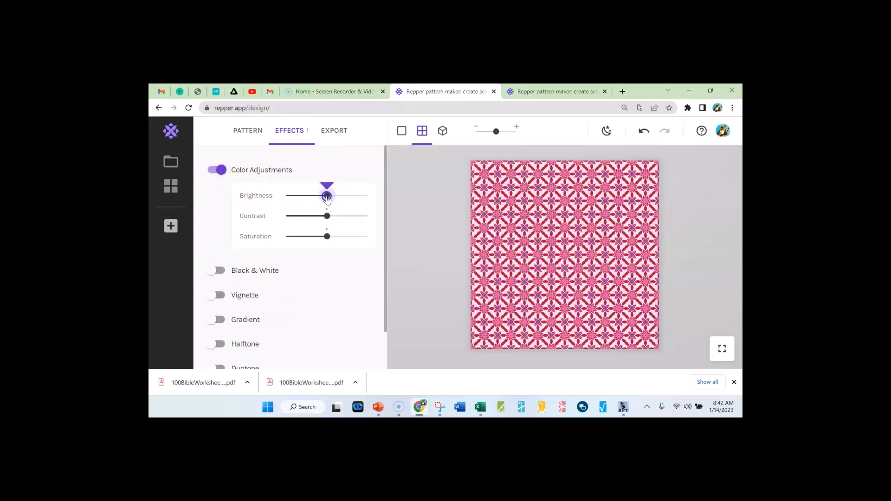
pyautogui.moveTo(327, 195)
pyautogui.mouseDown()
pyautogui.moveTo(311, 194)
pyautogui.moveTo(344, 195)
pyautogui.moveTo(318, 196)
pyautogui.mouseUp()
pyautogui.click(226, 175)
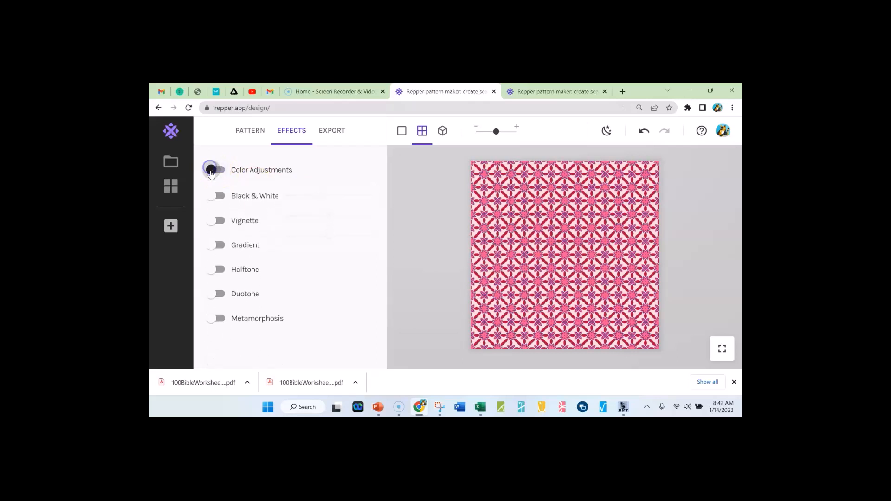
# Step: Try the Black & White effect with increased contrast, and switch it off again
pyautogui.click(226, 194)
pyautogui.click(226, 194)
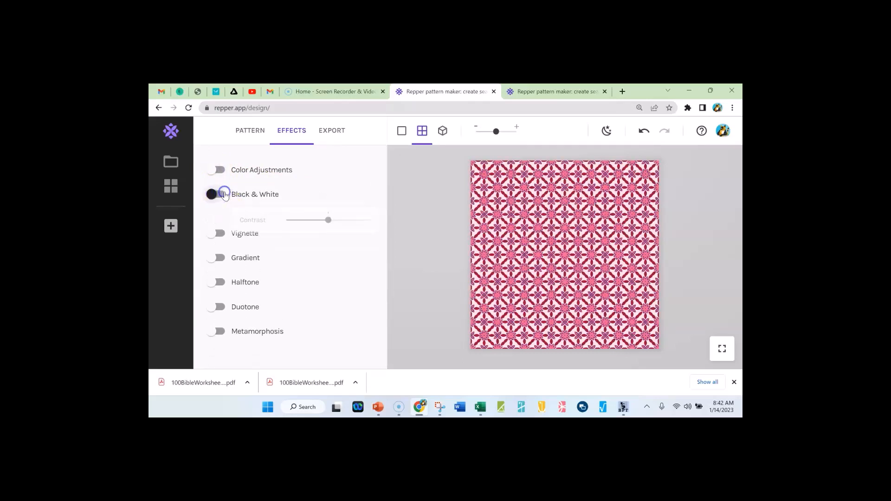
pyautogui.click(226, 194)
pyautogui.moveTo(327, 220)
pyautogui.mouseDown()
pyautogui.moveTo(362, 216)
pyautogui.moveTo(343, 220)
pyautogui.mouseUp()
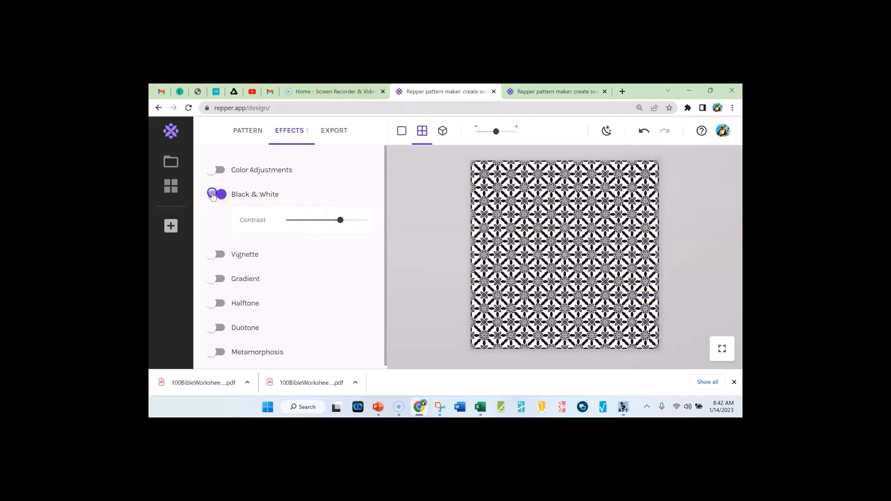
pyautogui.click(217, 194)
# Step: Try the Vignette effect with a slightly larger size, and switch it off again
pyautogui.click(217, 219)
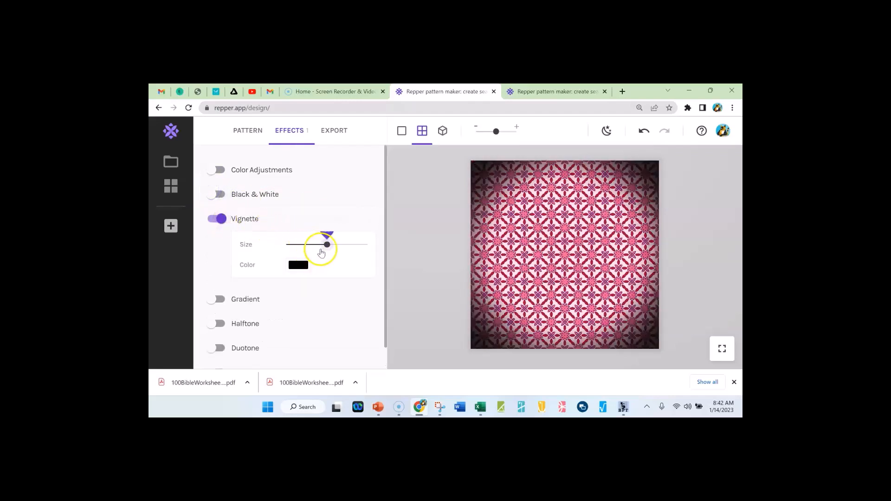
pyautogui.moveTo(327, 245)
pyautogui.mouseDown()
pyautogui.moveTo(309, 244)
pyautogui.moveTo(346, 246)
pyautogui.moveTo(332, 246)
pyautogui.mouseUp()
pyautogui.click(217, 219)
# Step: Try the Hard Light Gradient effect with its amount lowered to under half, and switch it off again
pyautogui.click(217, 243)
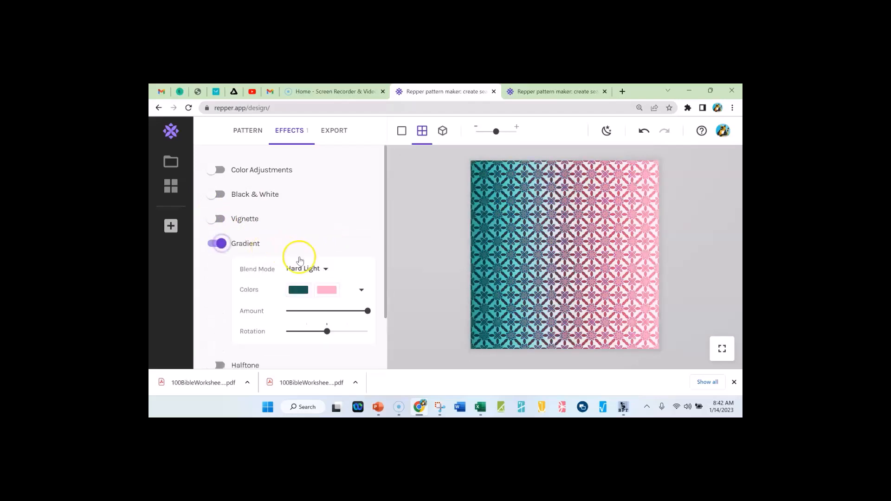
pyautogui.moveTo(367, 311); pyautogui.dragTo(321, 311)
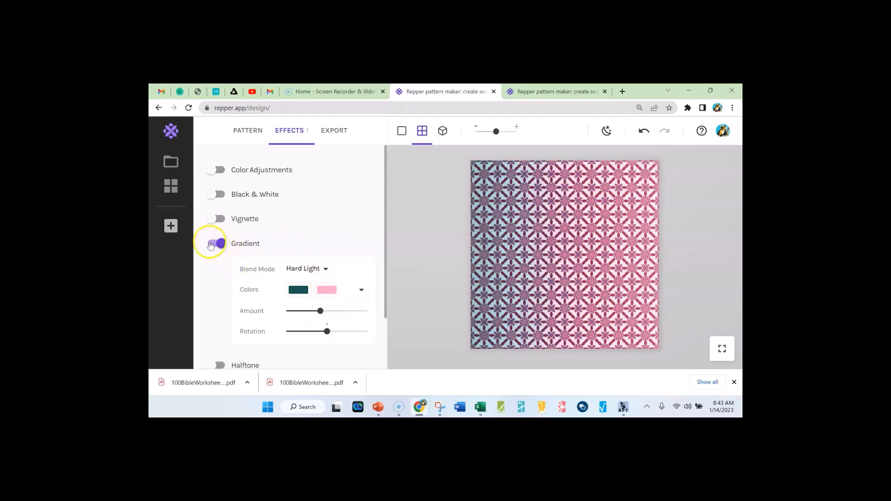
pyautogui.click(210, 245)
# Step: Try the Halftone effect at its smallest size, and switch it off again
pyautogui.click(221, 267)
pyautogui.moveTo(303, 294); pyautogui.dragTo(280, 294)
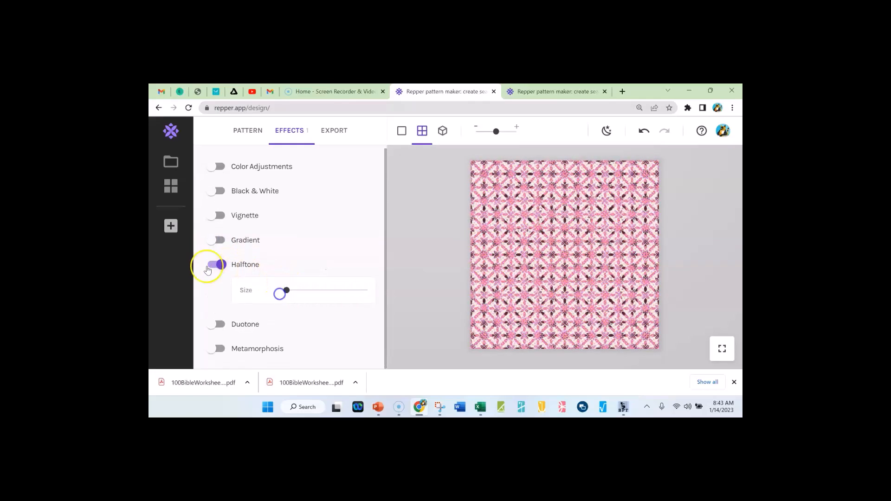
pyautogui.click(208, 269)
# Step: Try the Duotone effect with a reduced amount, and switch it off again
pyautogui.click(221, 293)
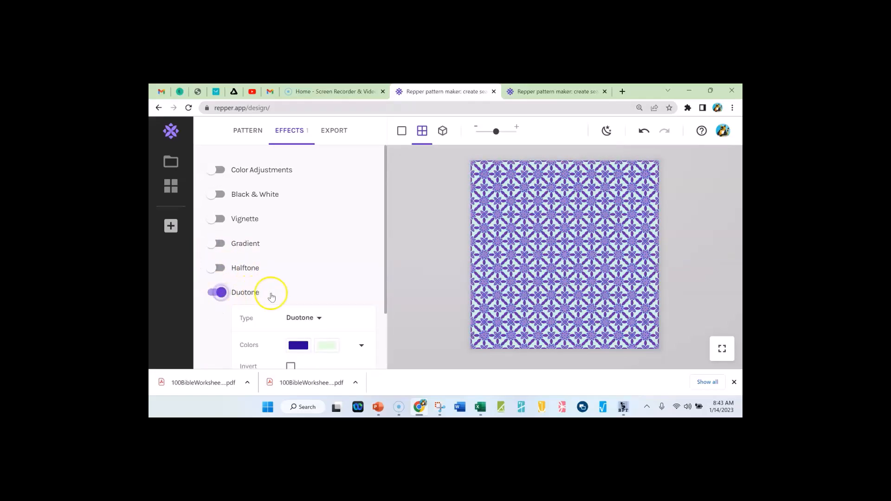
pyautogui.scroll(-2, 317, 302)
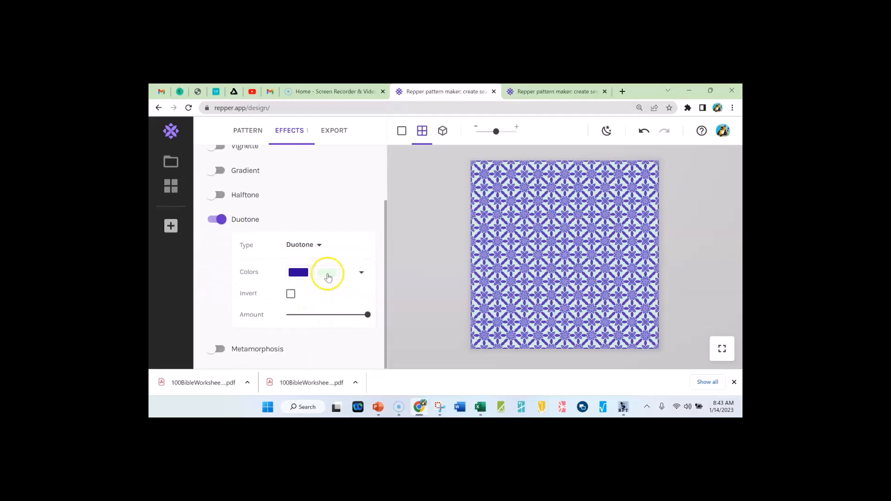
pyautogui.moveTo(367, 314); pyautogui.dragTo(348, 314)
pyautogui.click(217, 219)
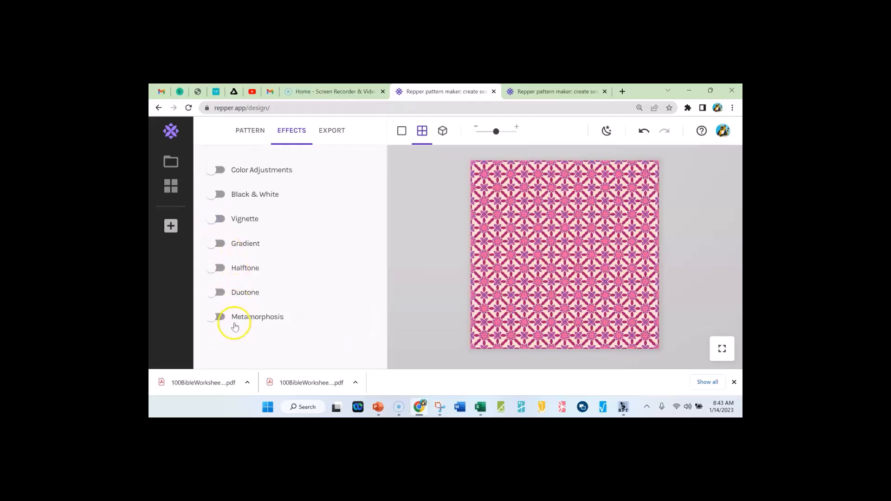
# Step: Enable Linear Metamorphosis, raise its horizontal and vertical amounts to just under half, and turn on horizontal and vertical mirroring
pyautogui.click(217, 317)
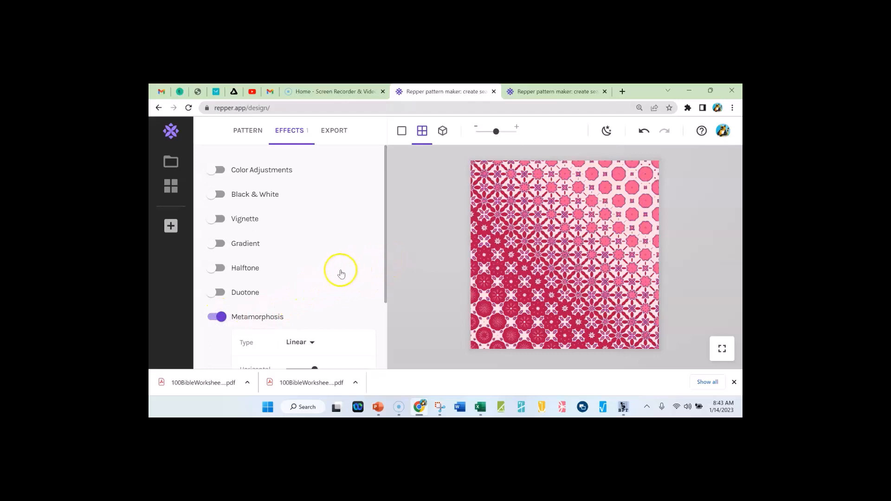
pyautogui.scroll(-2, 342, 274)
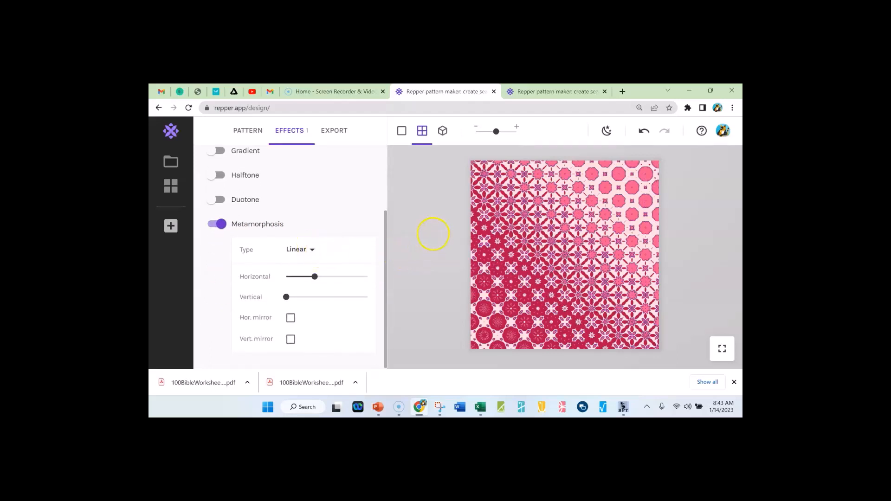
pyautogui.moveTo(315, 277); pyautogui.dragTo(322, 298)
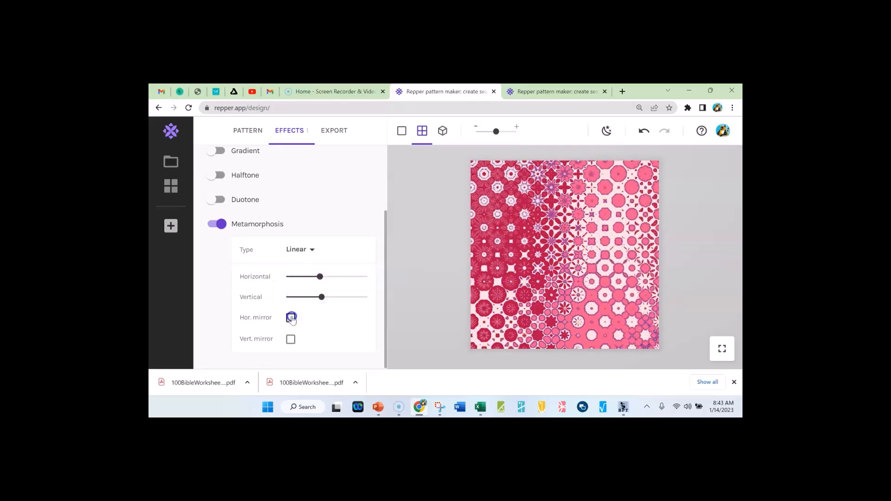
pyautogui.click(292, 318)
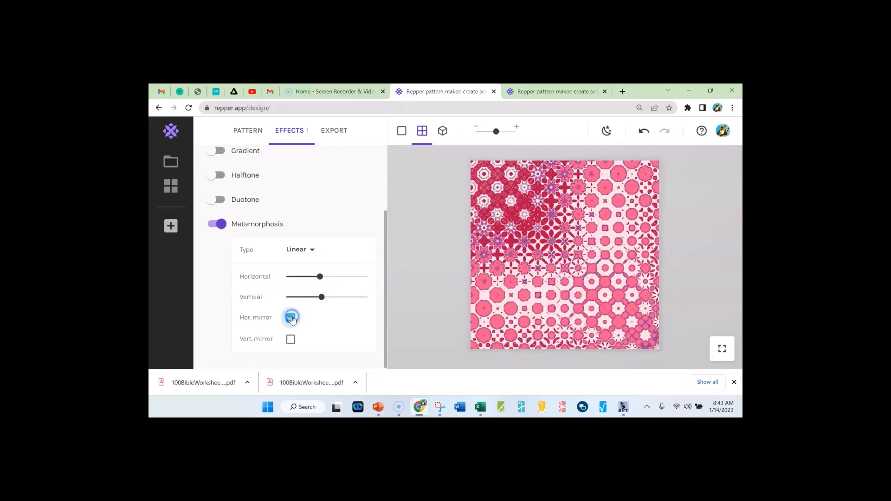
pyautogui.click(291, 341)
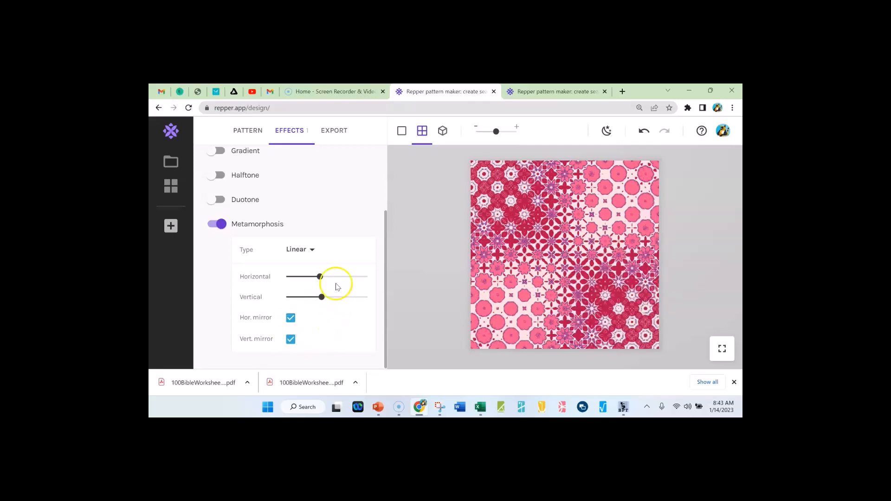
# Step: Change the Metamorphosis type to Circular and raise its amount slightly
pyautogui.click(313, 250)
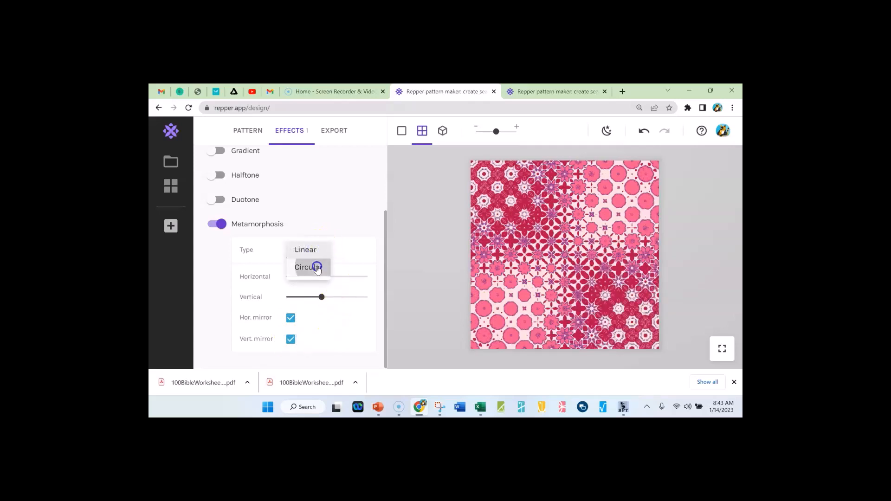
pyautogui.click(316, 268)
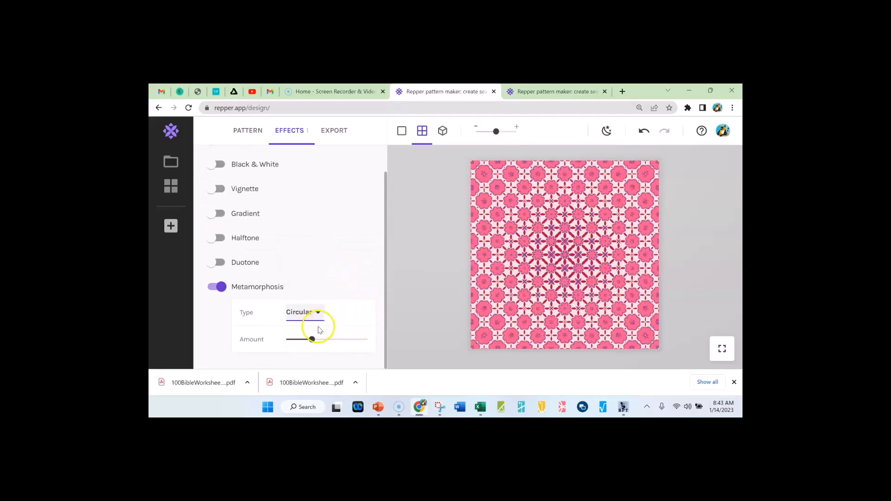
pyautogui.moveTo(312, 340)
pyautogui.mouseDown()
pyautogui.moveTo(302, 342)
pyautogui.moveTo(373, 329)
pyautogui.moveTo(367, 340)
pyautogui.moveTo(305, 342)
pyautogui.moveTo(315, 342)
pyautogui.mouseUp()
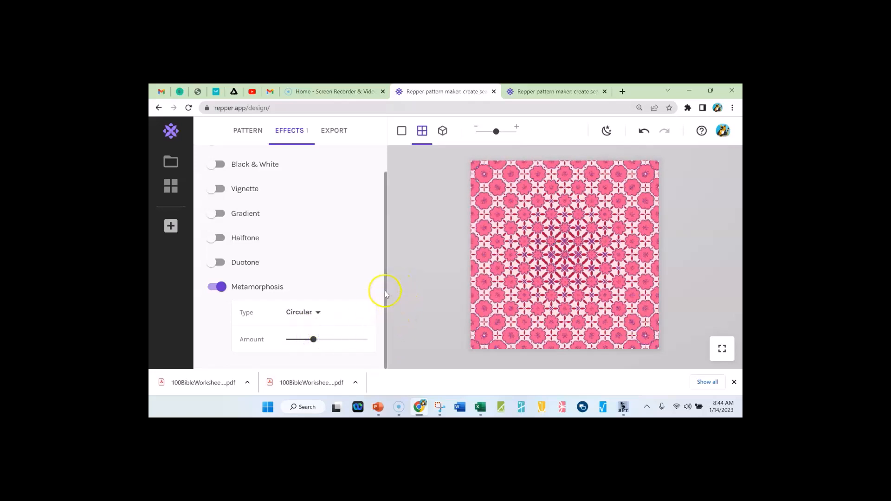
# Step: Move the pattern's image selection onto the scribbled dark circle near the source image's upper left
pyautogui.scroll(2, 314, 203)
pyautogui.click(248, 130)
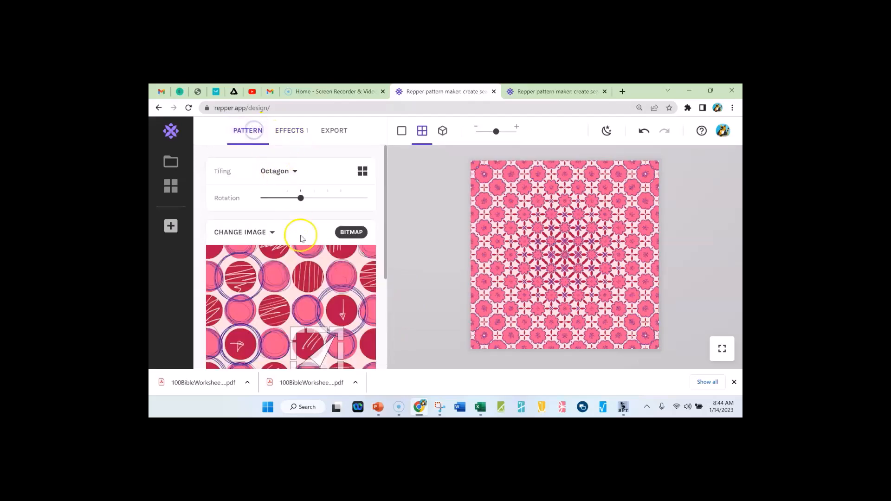
pyautogui.moveTo(317, 348); pyautogui.dragTo(262, 293)
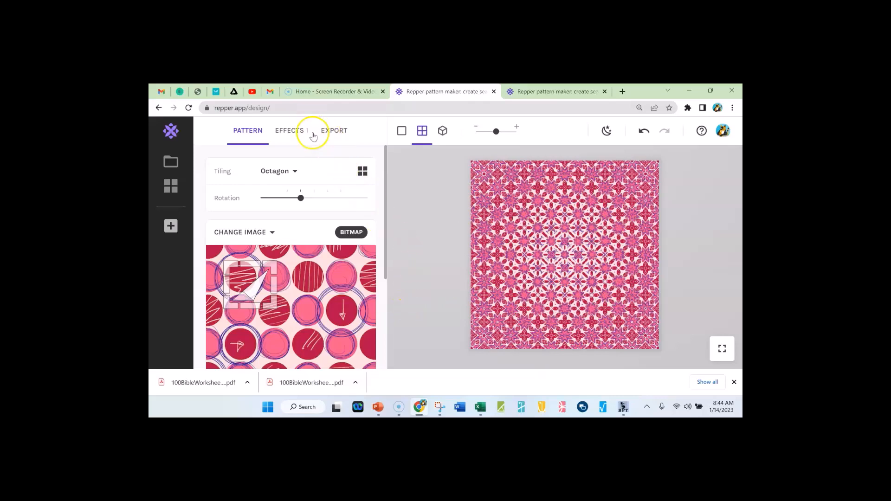
# Step: Reduce the Circular Metamorphosis amount slightly and export the pattern
pyautogui.click(293, 131)
pyautogui.scroll(-1, 308, 264)
pyautogui.moveTo(312, 339); pyautogui.dragTo(308, 341)
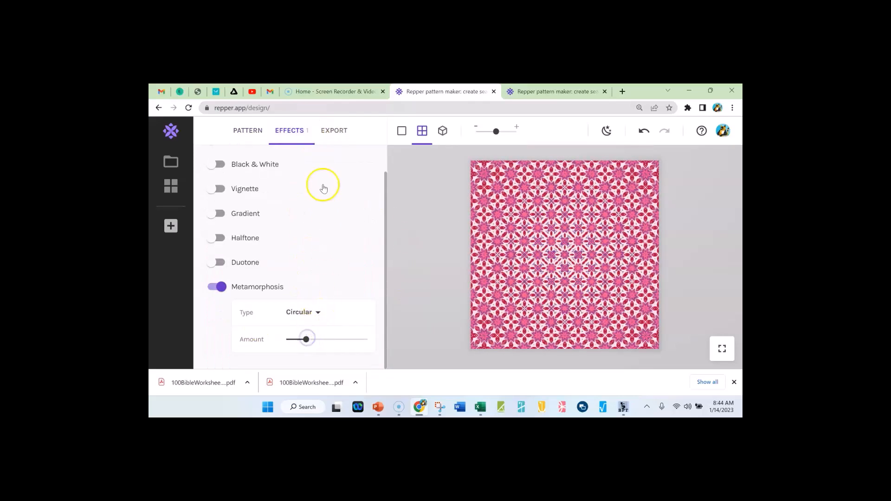
pyautogui.click(336, 132)
pyautogui.click(348, 352)
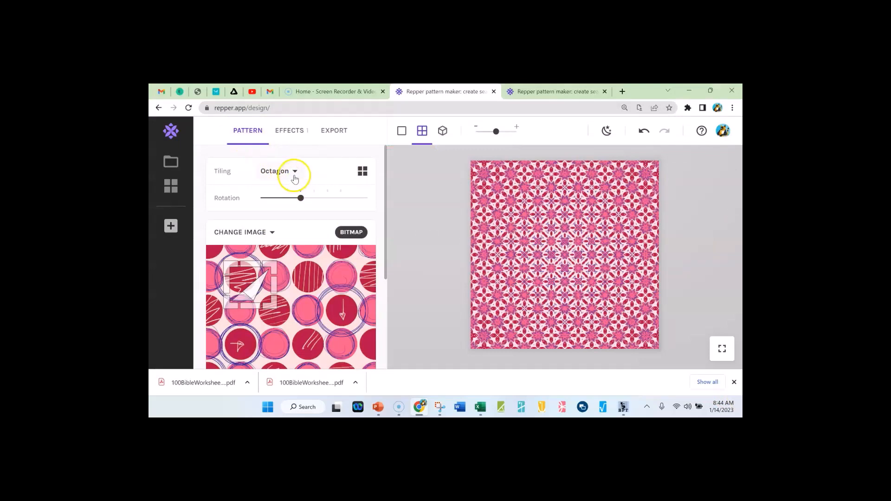
# Step: Try the Arabesque tiling with the image selection at different spots around the middle of the source image
pyautogui.click(294, 178)
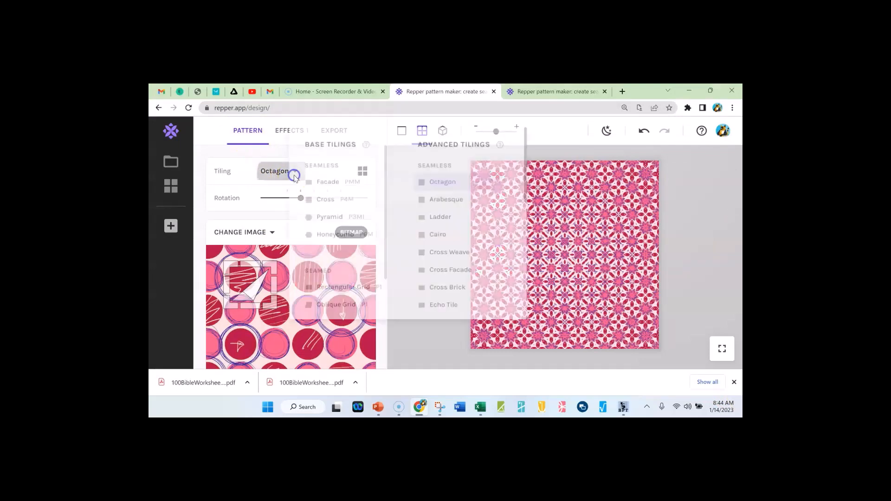
pyautogui.click(458, 204)
pyautogui.moveTo(252, 309); pyautogui.dragTo(322, 348)
pyautogui.scroll(-1, 378, 296)
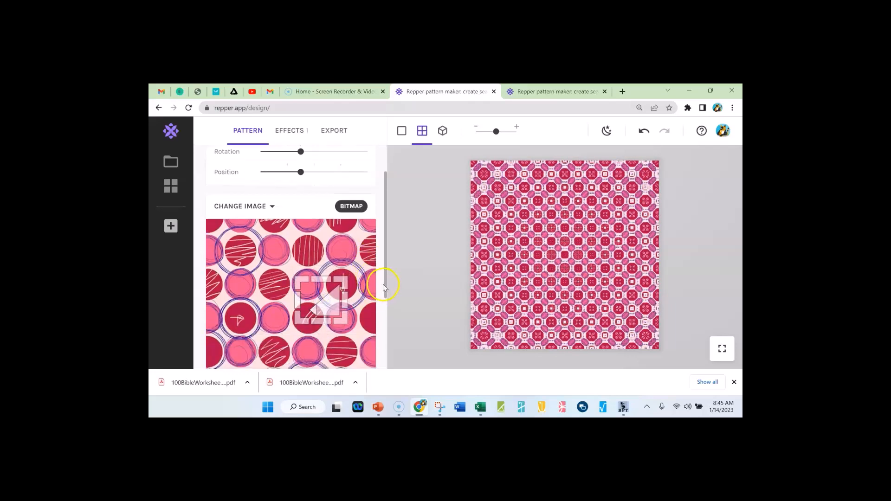
pyautogui.moveTo(327, 301); pyautogui.dragTo(284, 330)
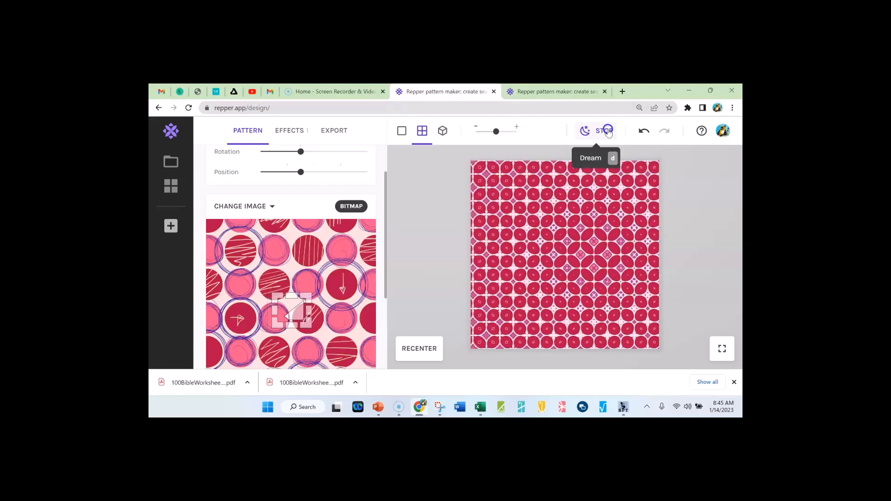
# Step: Stop the Dream variation and change the tiling to Bonbon
pyautogui.click(608, 131)
pyautogui.scroll(1, 294, 153)
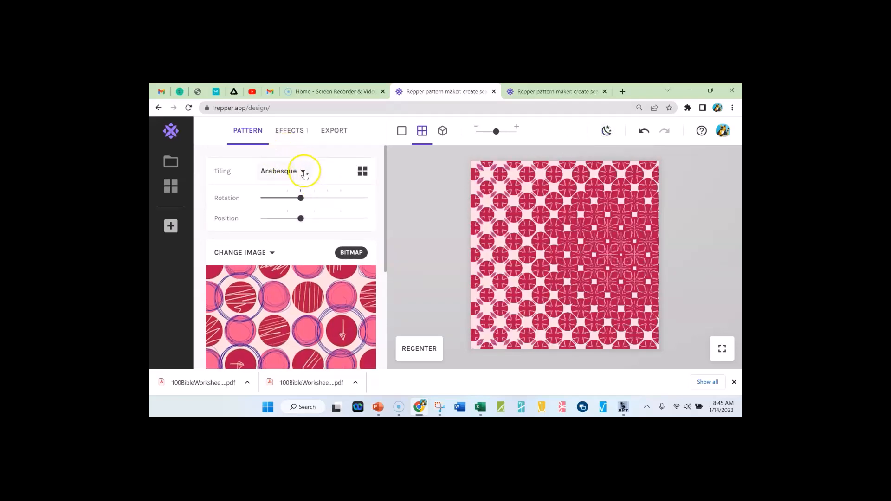
pyautogui.click(304, 173)
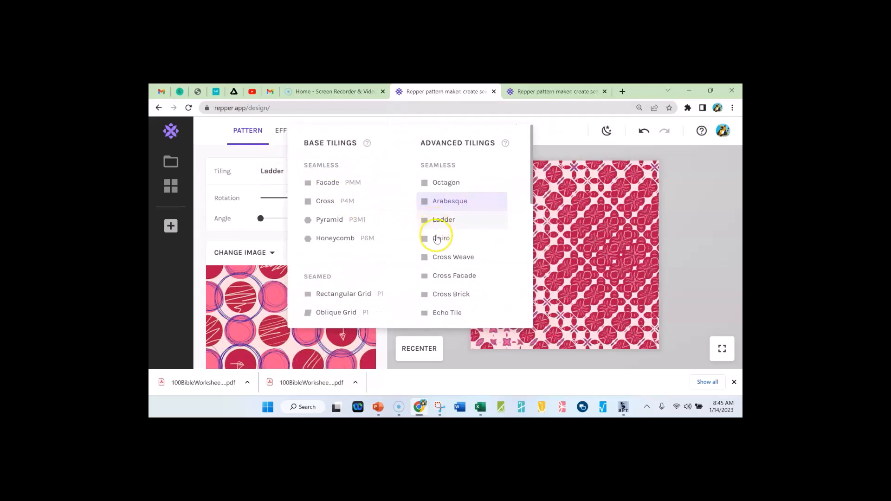
pyautogui.scroll(-5, 362, 273)
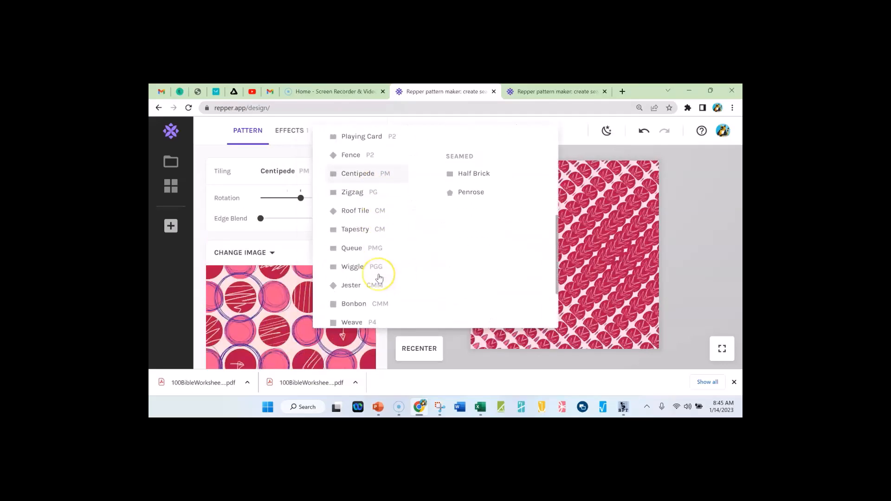
pyautogui.scroll(-3, 380, 278)
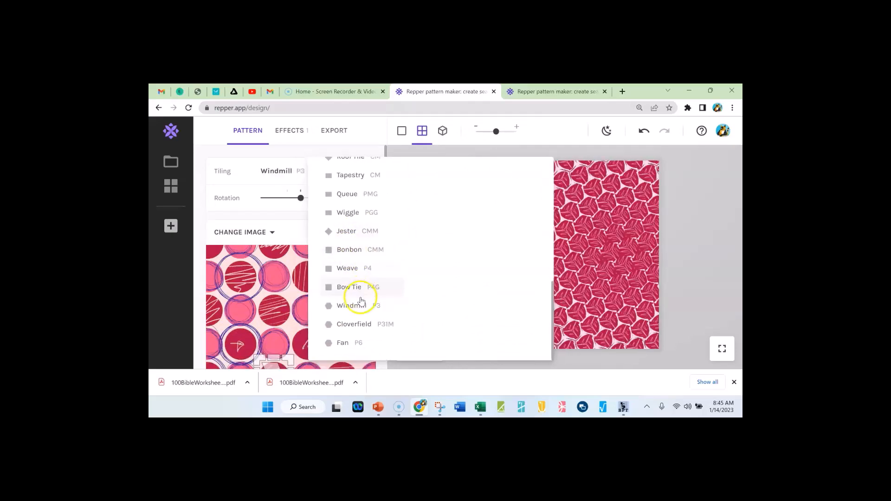
pyautogui.click(359, 252)
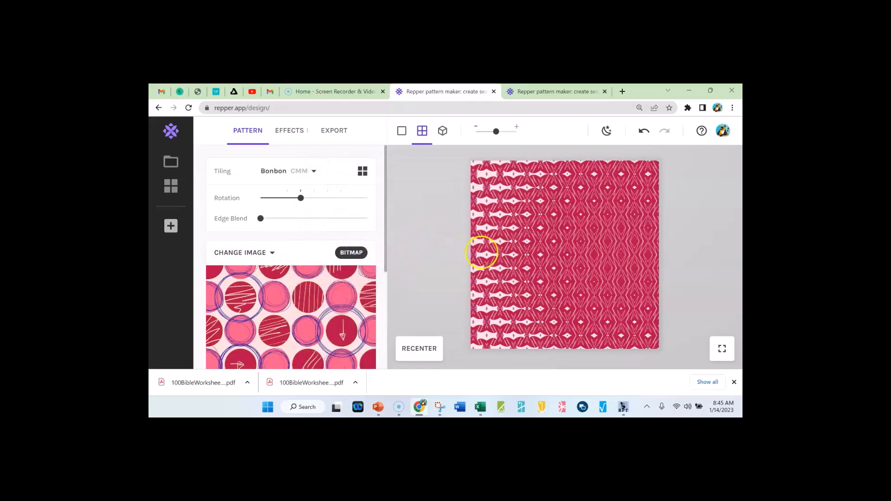
# Step: Reposition the image selection among the circles near the source image's middle and make it taller
pyautogui.scroll(-3, 366, 292)
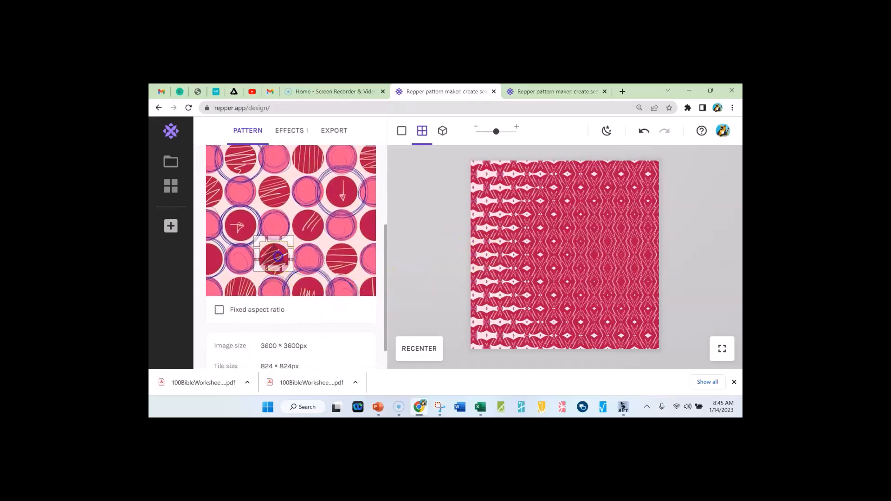
pyautogui.moveTo(278, 257); pyautogui.dragTo(287, 242)
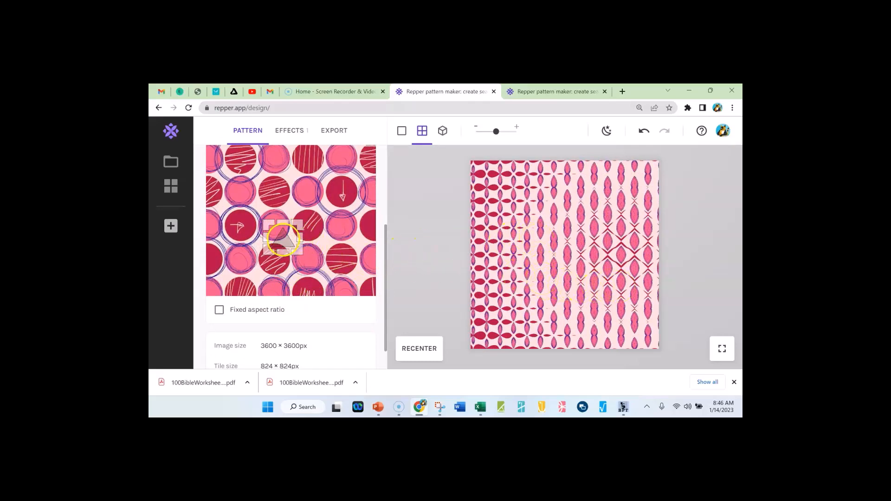
pyautogui.moveTo(300, 223); pyautogui.dragTo(291, 243)
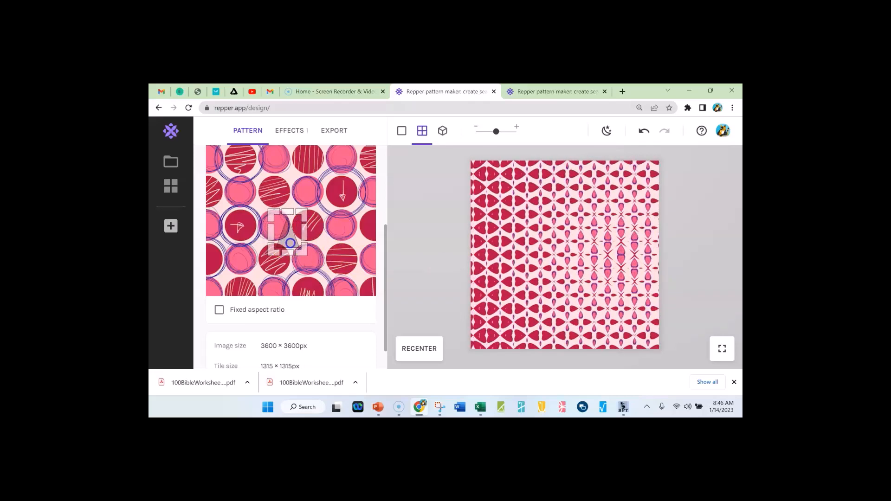
# Step: Switch off the Metamorphosis effect
pyautogui.click(289, 130)
pyautogui.scroll(-1, 304, 265)
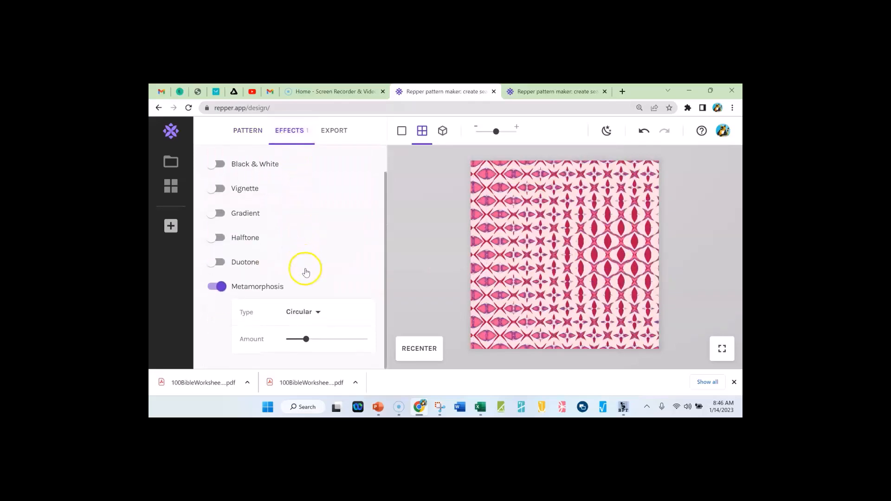
pyautogui.click(210, 289)
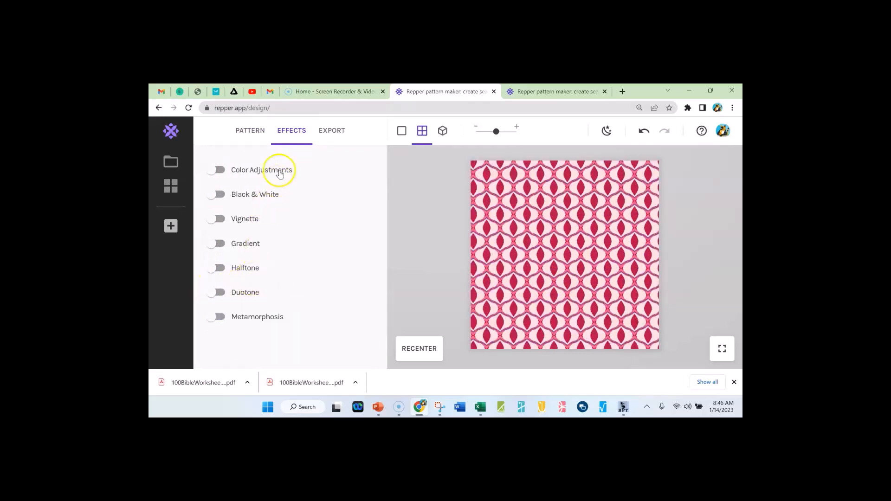
# Step: Move the image selection up between the striped dark circle and the arrow circle in the source image's upper right
pyautogui.click(251, 131)
pyautogui.scroll(-1, 306, 302)
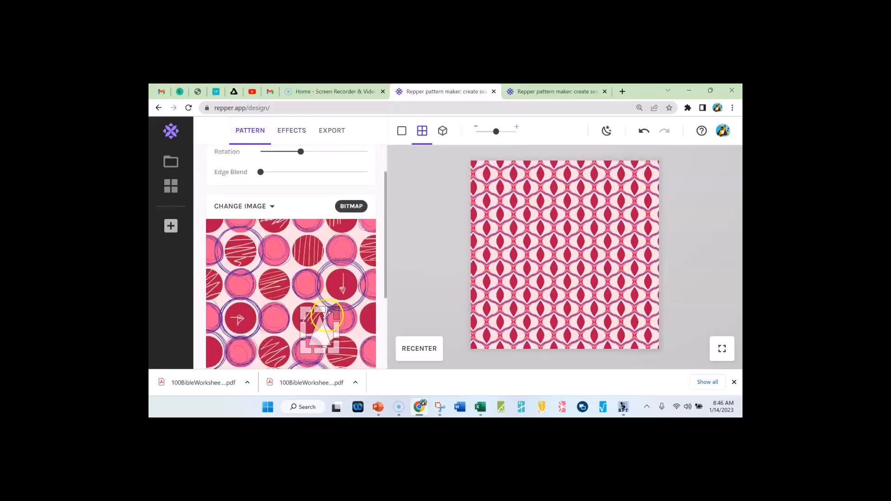
pyautogui.moveTo(319, 336); pyautogui.dragTo(322, 266)
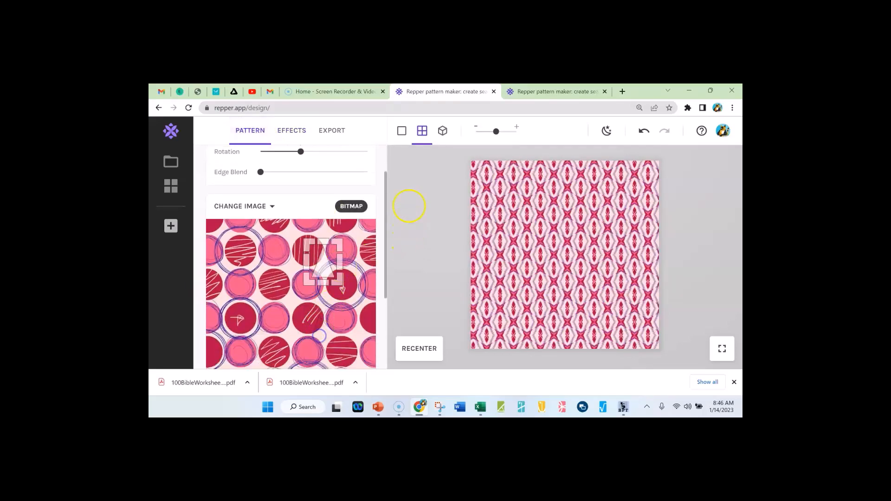
# Step: Export the Bonbon pattern as a PNG file named 5 on the Desktop
pyautogui.click(327, 131)
pyautogui.click(353, 350)
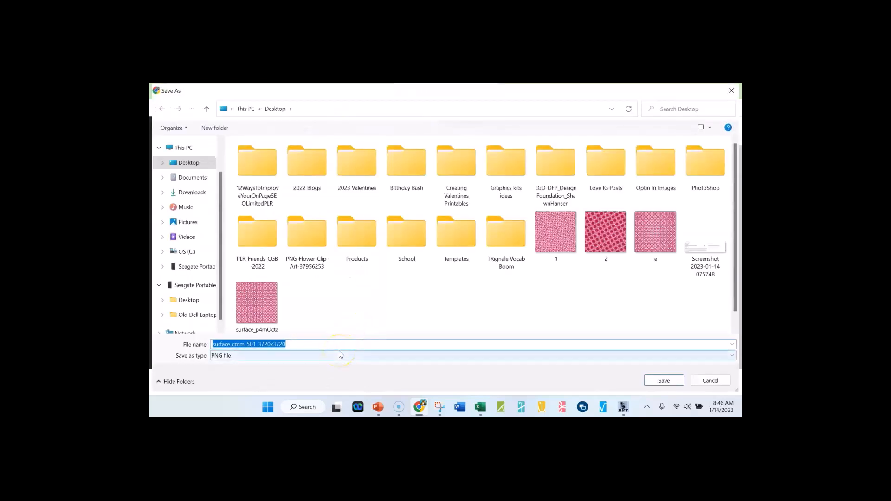
pyautogui.write('5')
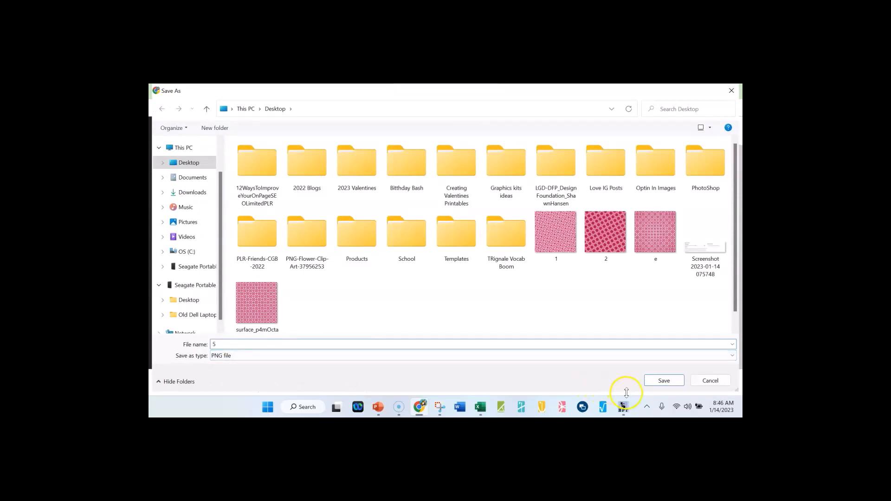
pyautogui.click(667, 385)
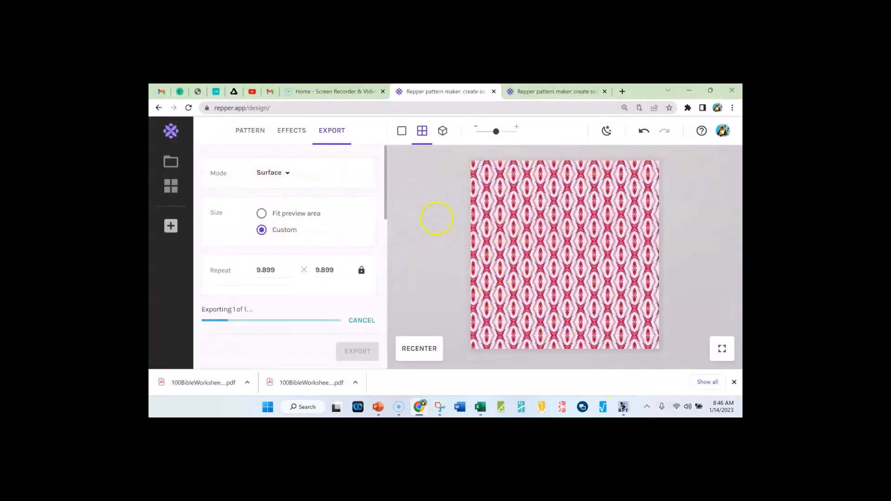